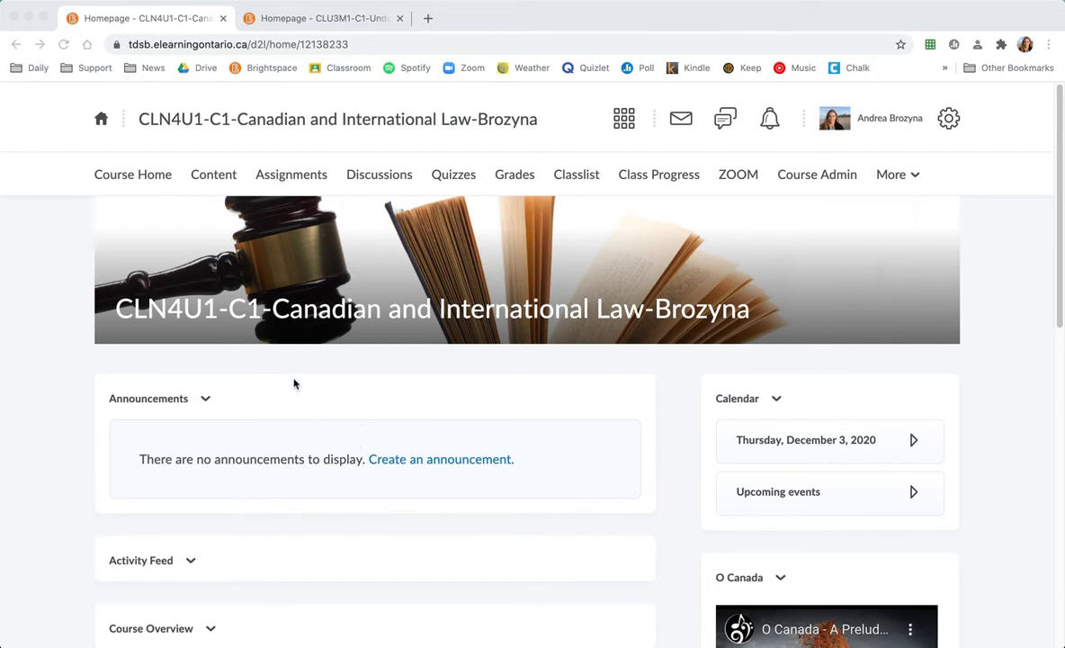
- Check the CLU3M1 homepage, return to CLN4U1, and open its Course Admin page
click(169, 24)
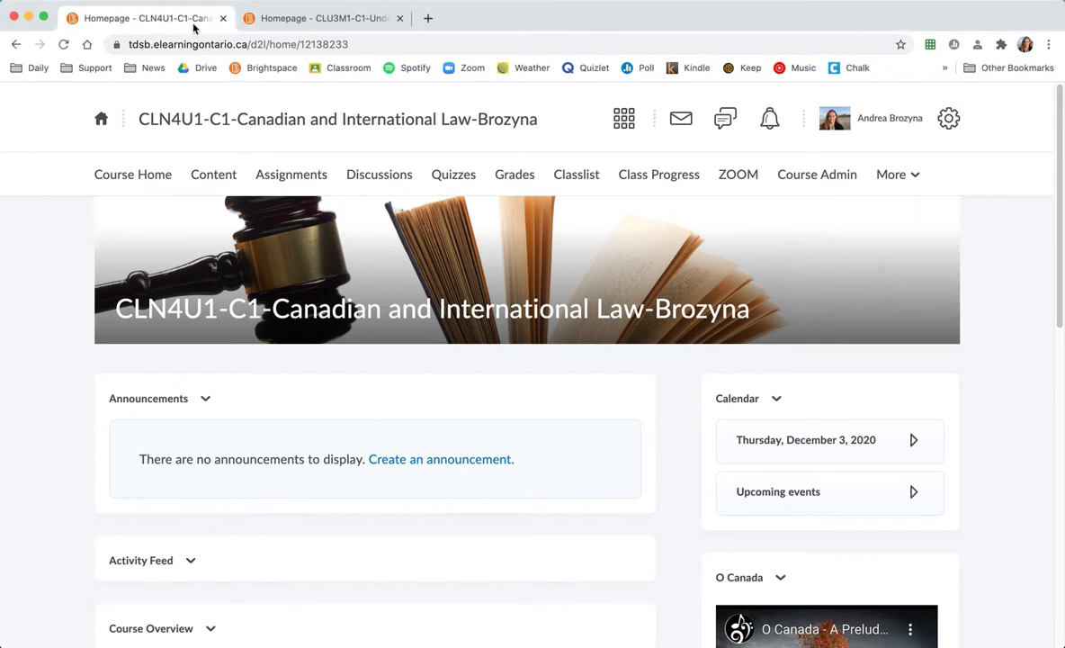
click(360, 23)
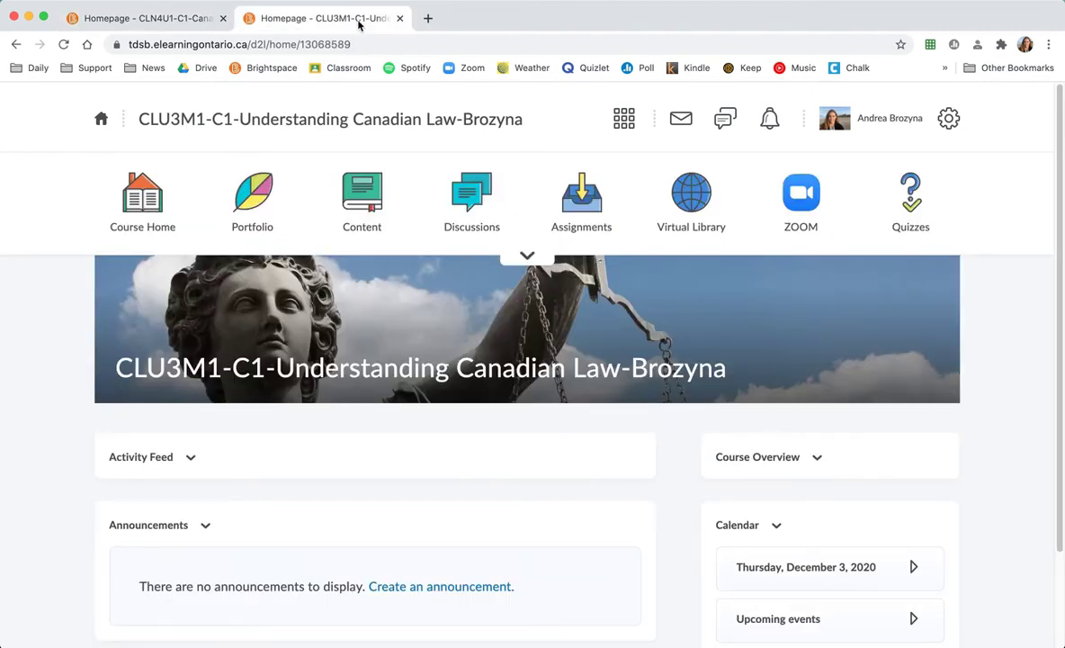
click(121, 20)
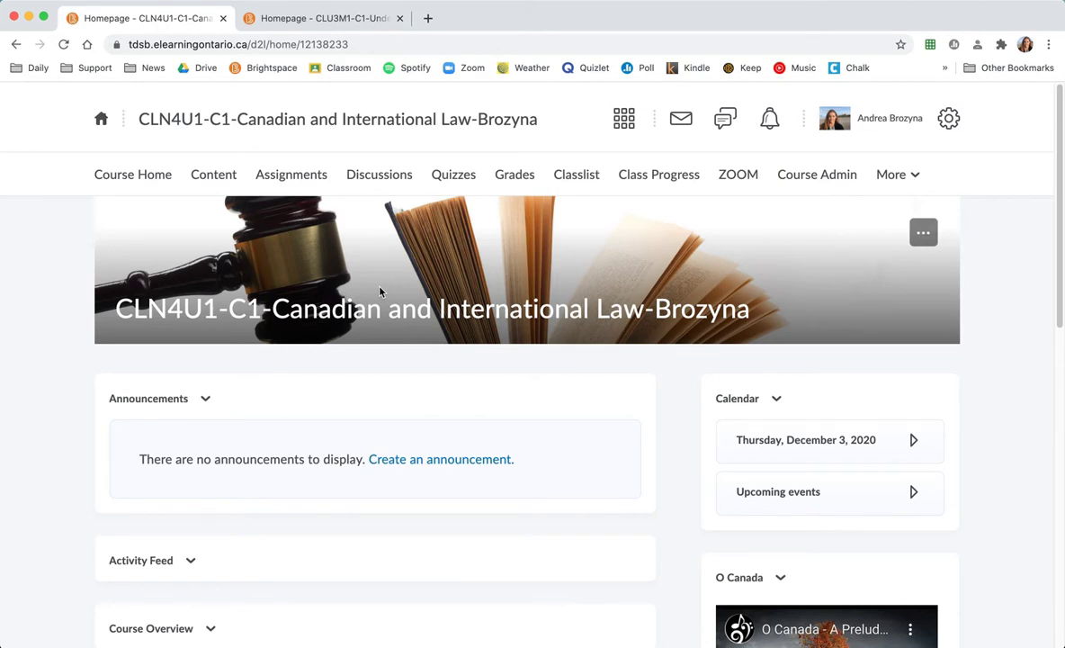
click(820, 175)
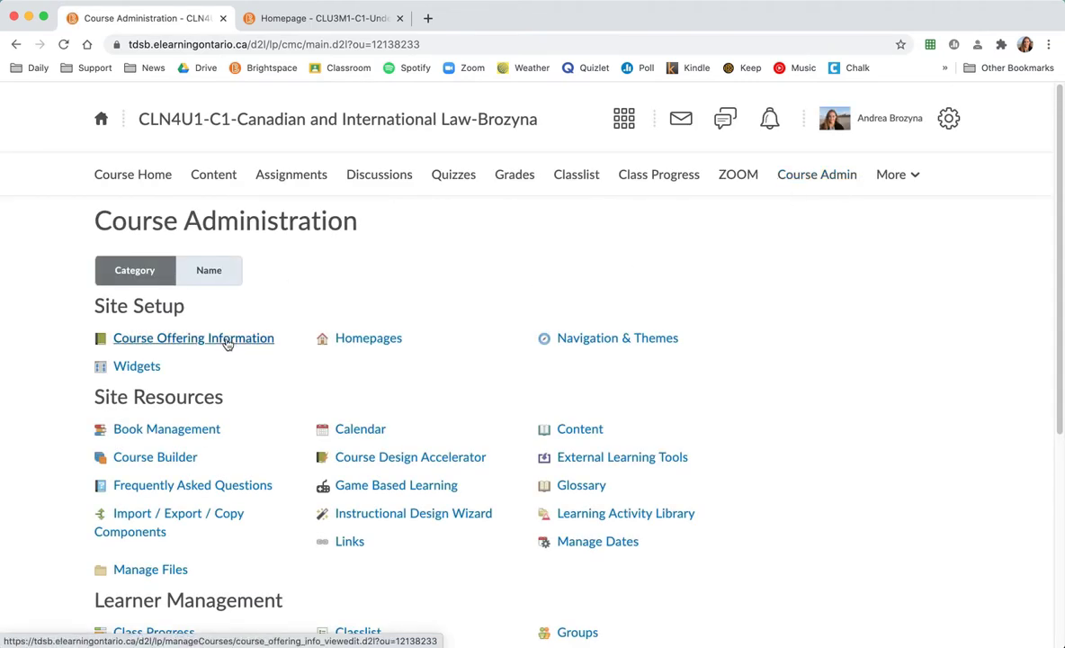
- Rename the offering to the combined CLN4U1-C1/CLU3M1-C1 Law name, tick 'Course has sections', and save
click(229, 344)
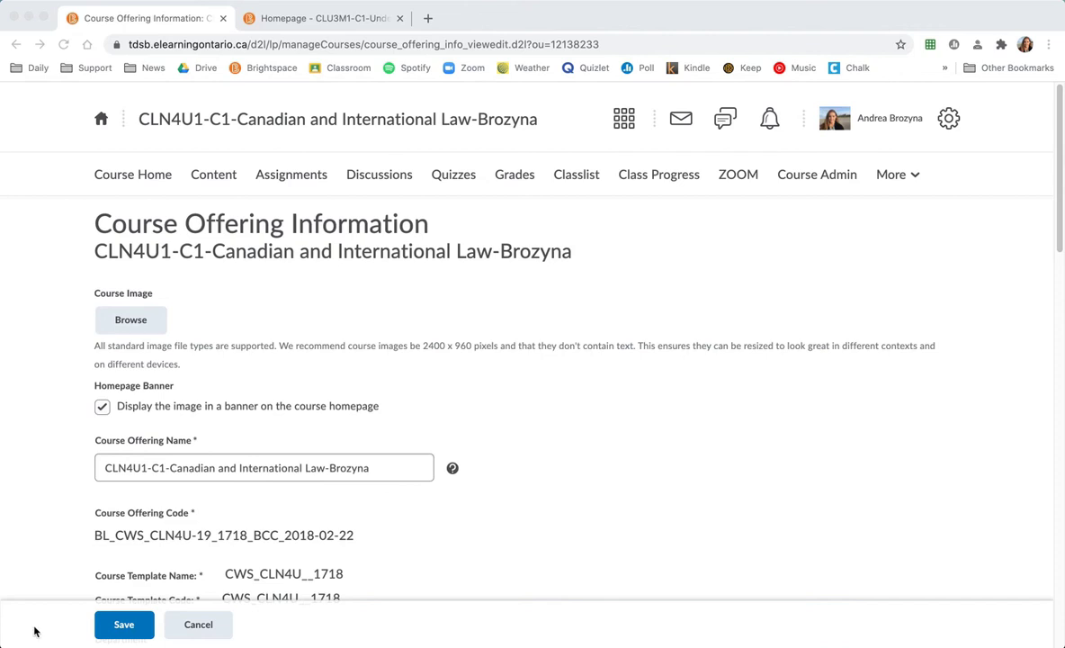
triple_click(179, 466)
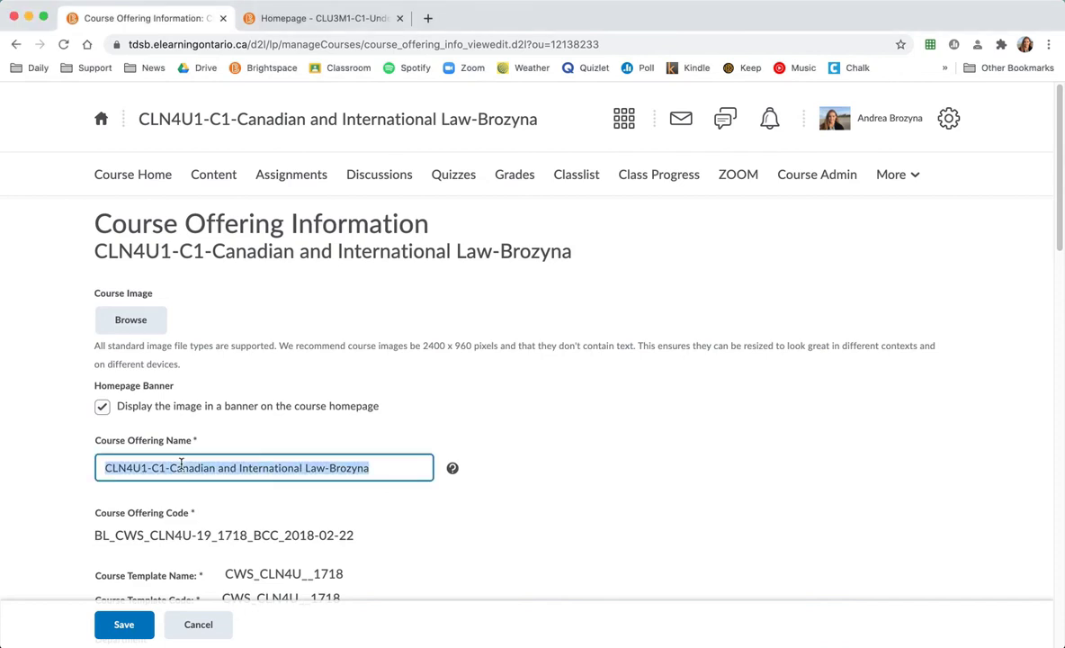
text(CLN4U1-C1/CLU3M1-C1-Law-Brozyna)
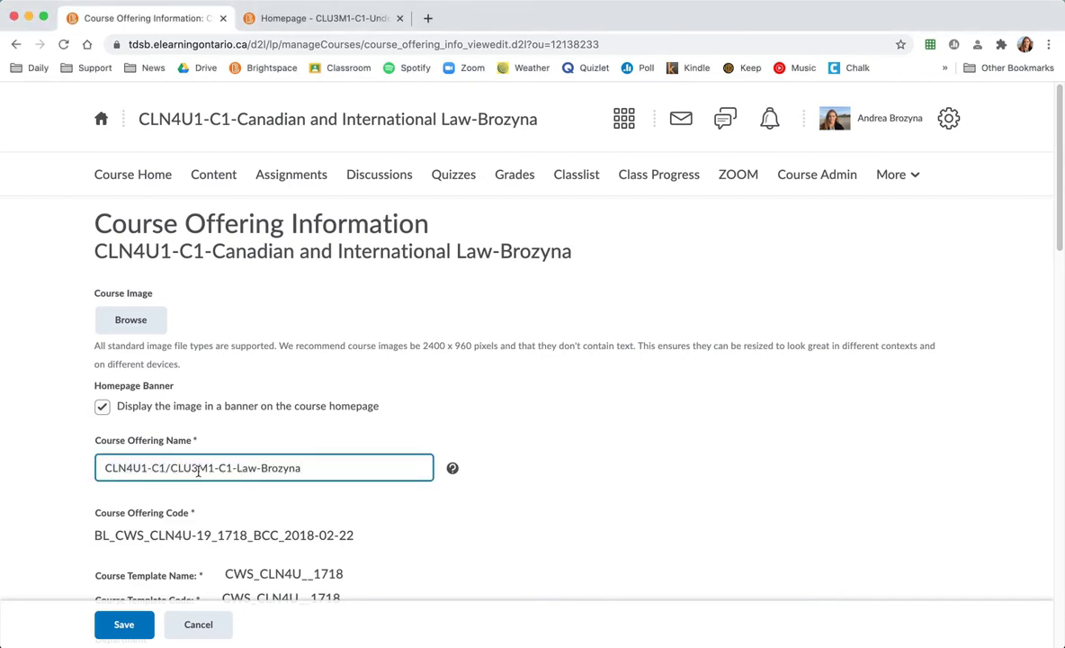
click(452, 535)
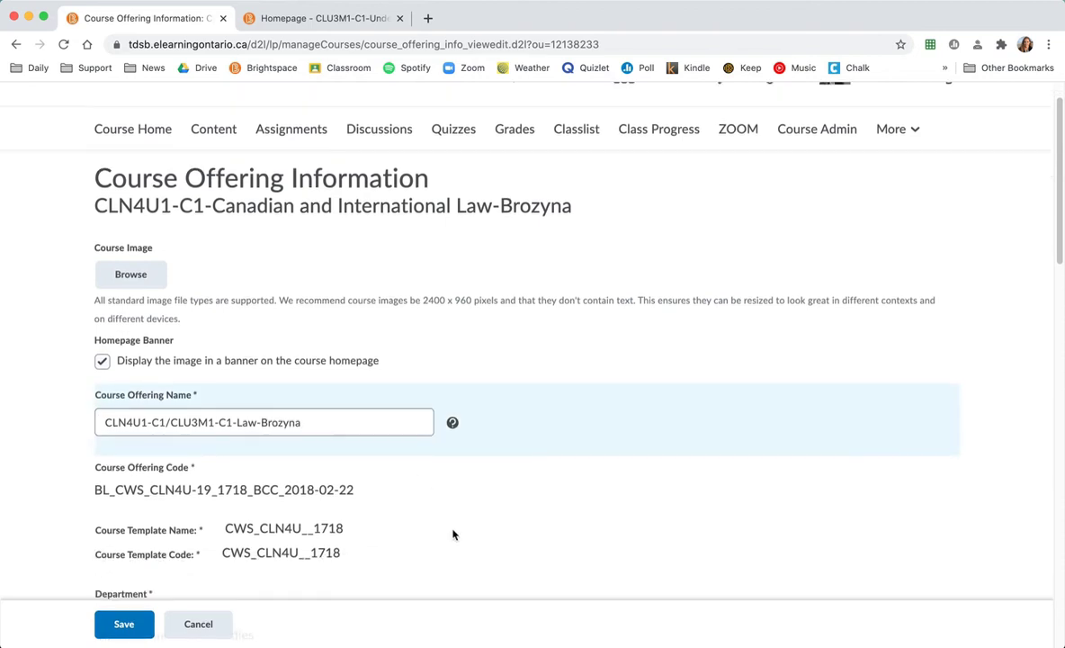
scroll(453, 535, down, 10)
scroll(453, 535, down, 15)
scroll(452, 534, up, 12)
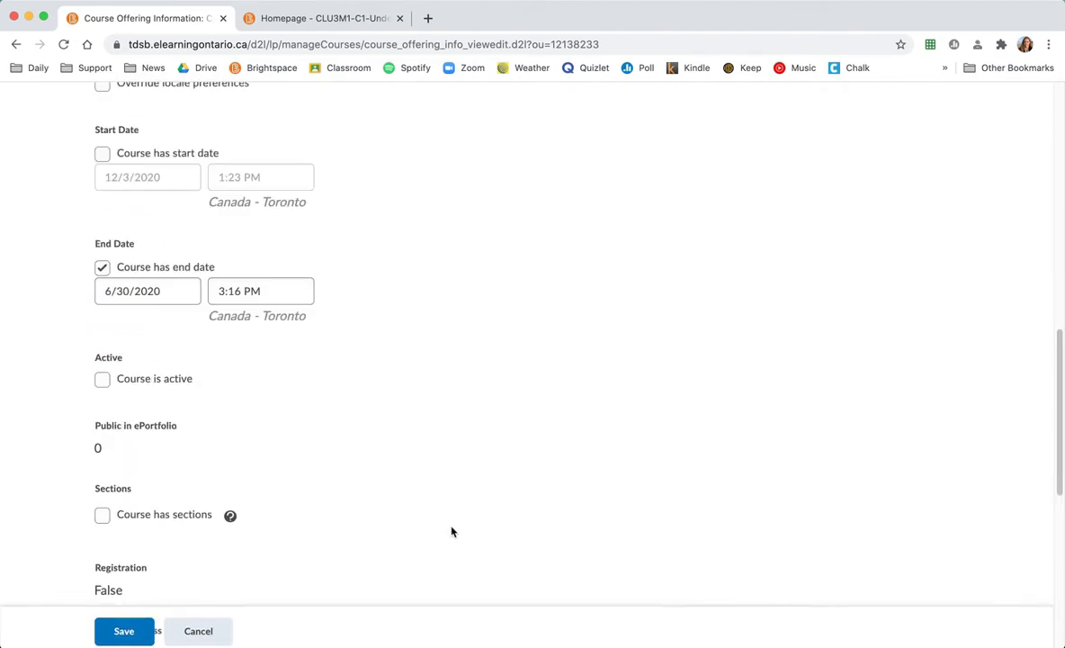
click(102, 516)
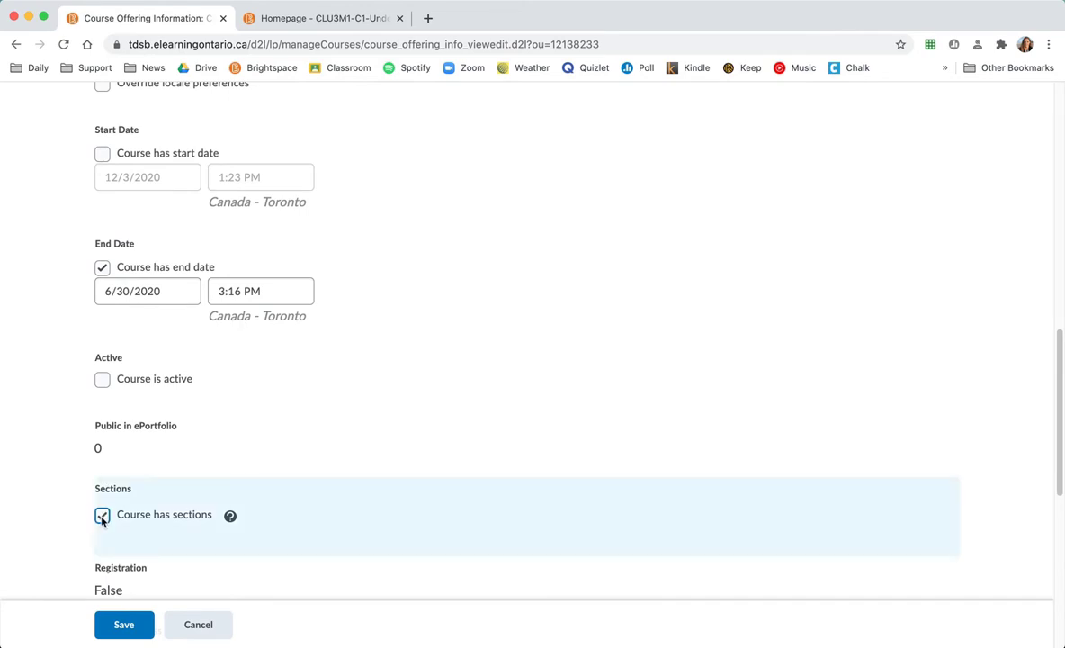
click(128, 628)
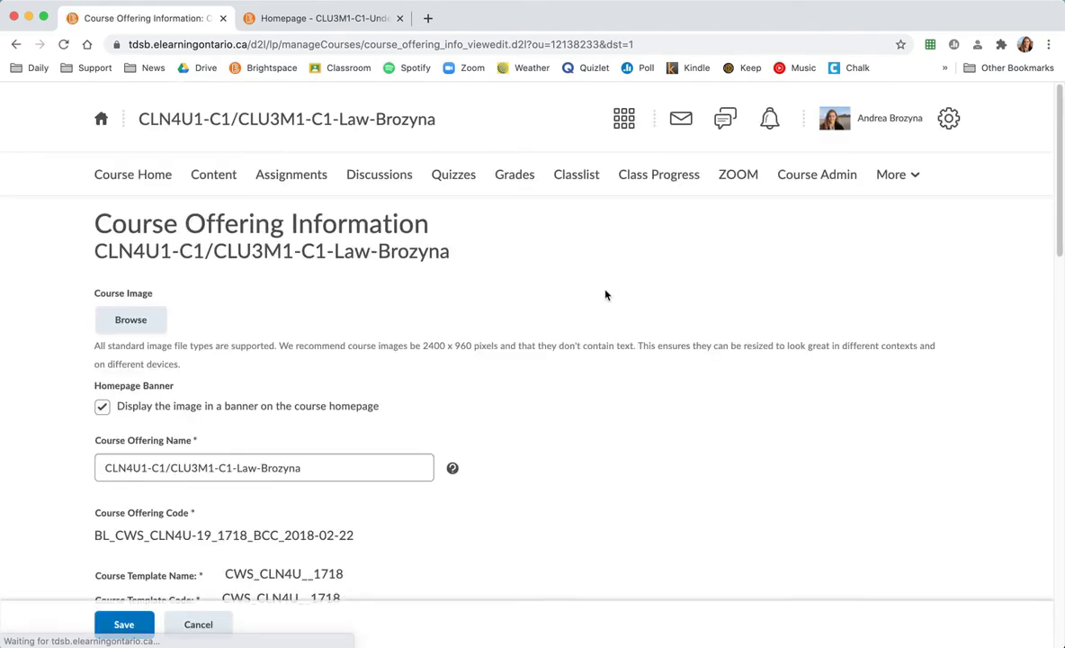
click(827, 176)
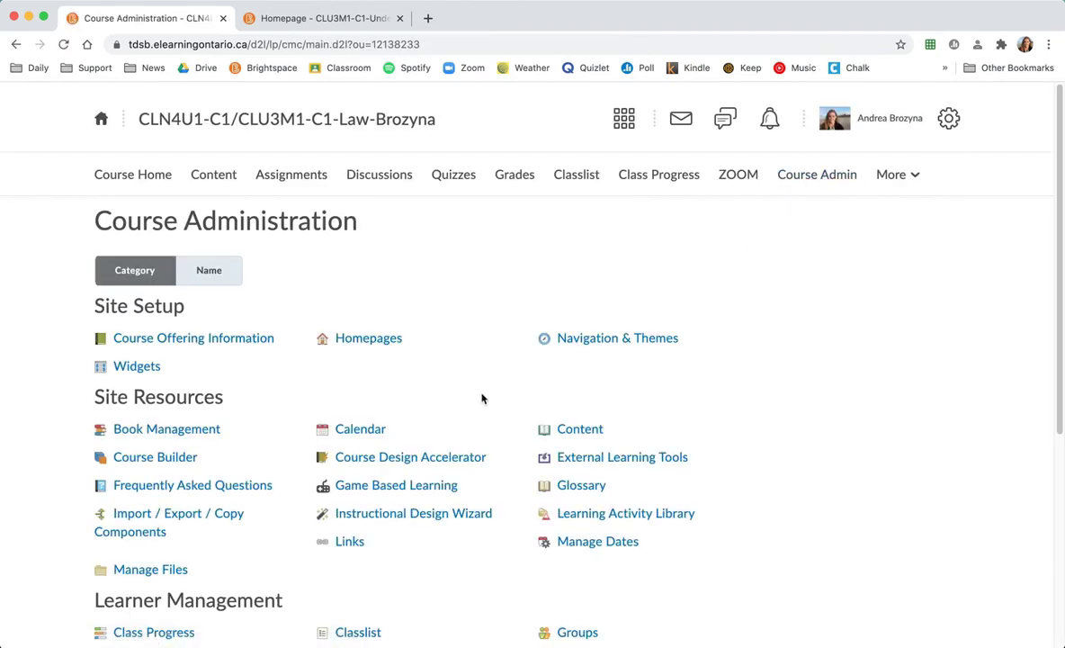
- Create 2 sections with the '# of Sections' enrolment type, then open Section 1
scroll(505, 396, down, 3)
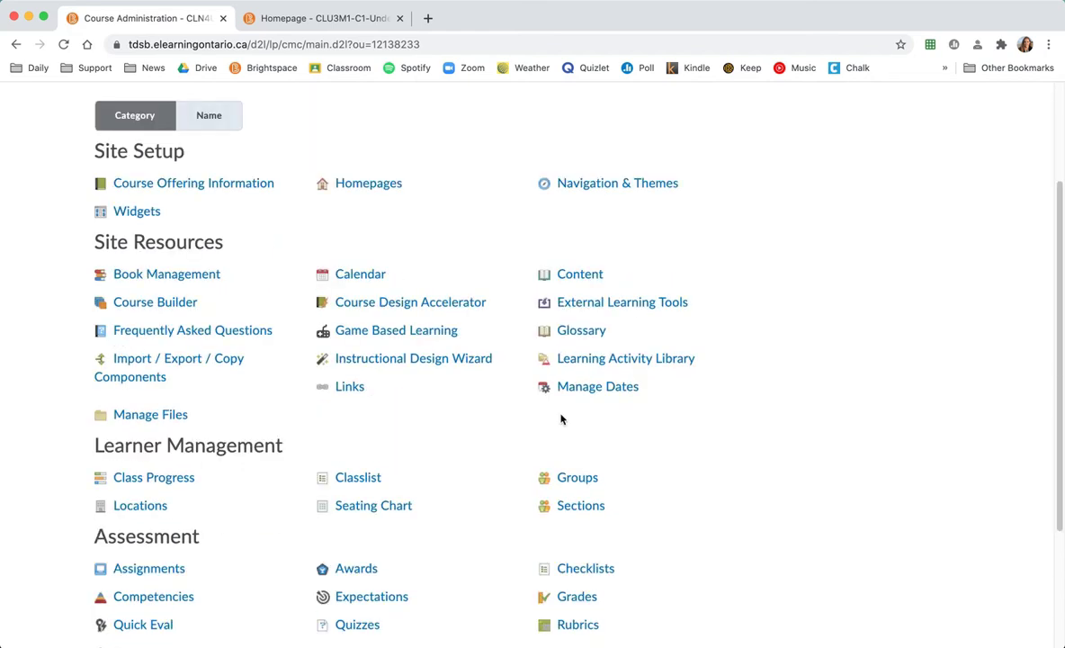
click(578, 504)
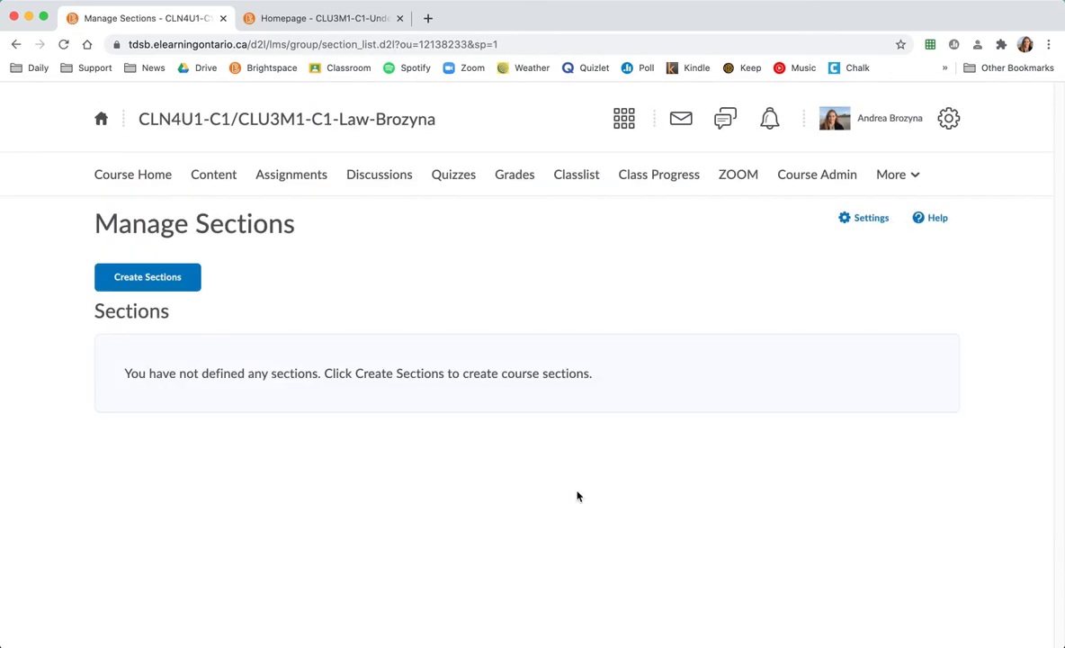
click(171, 282)
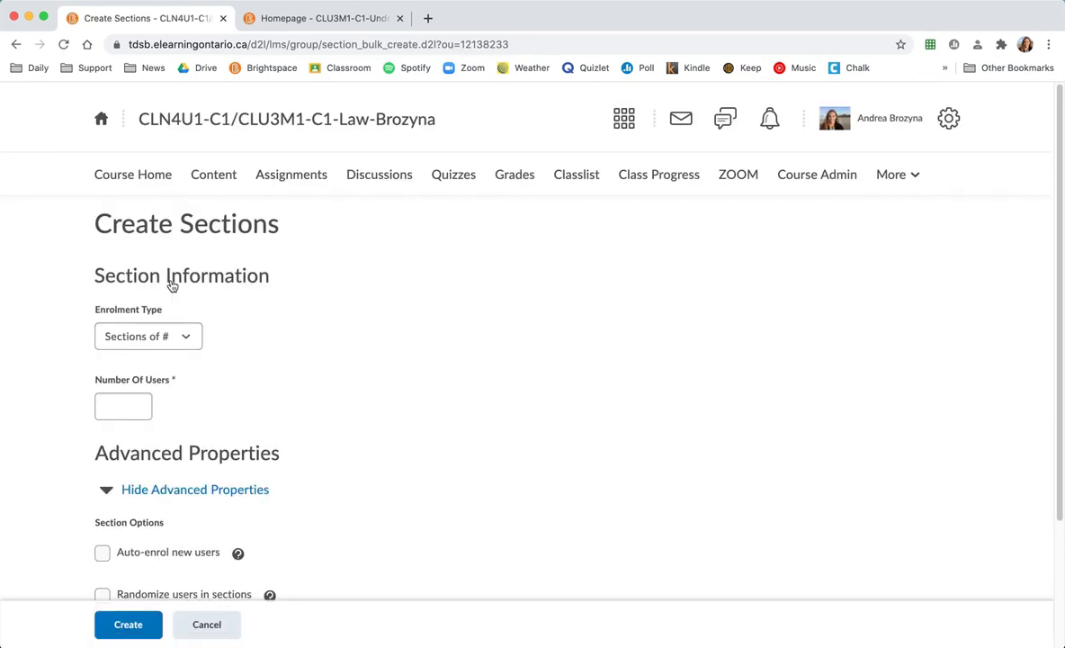
click(189, 339)
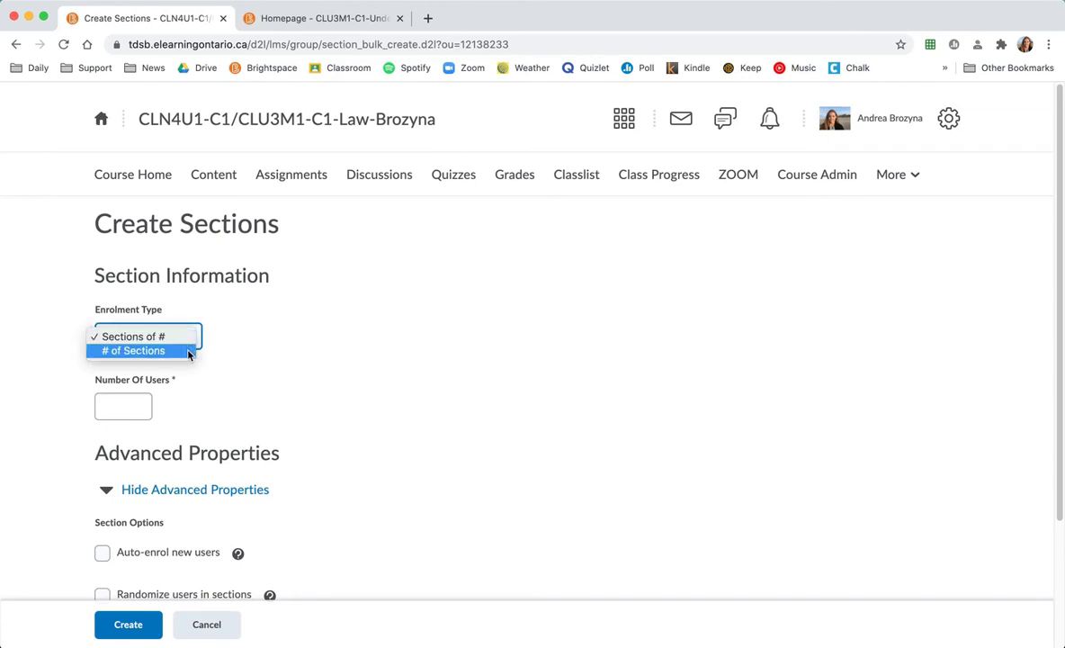
click(189, 352)
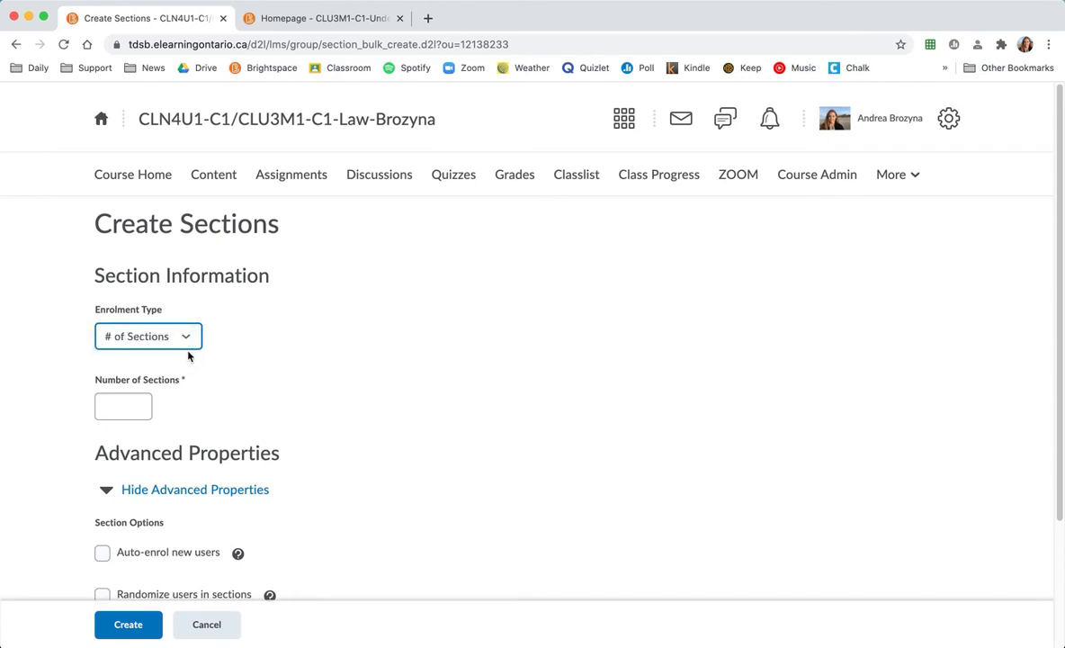
click(108, 405)
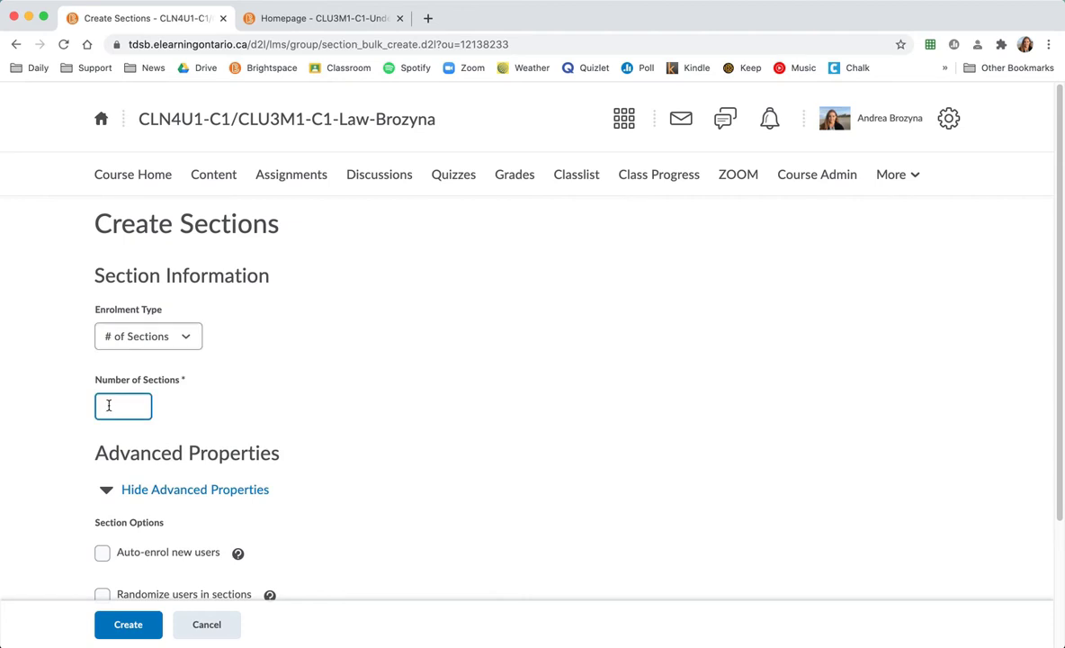
text(2)
scroll(430, 447, down, 3)
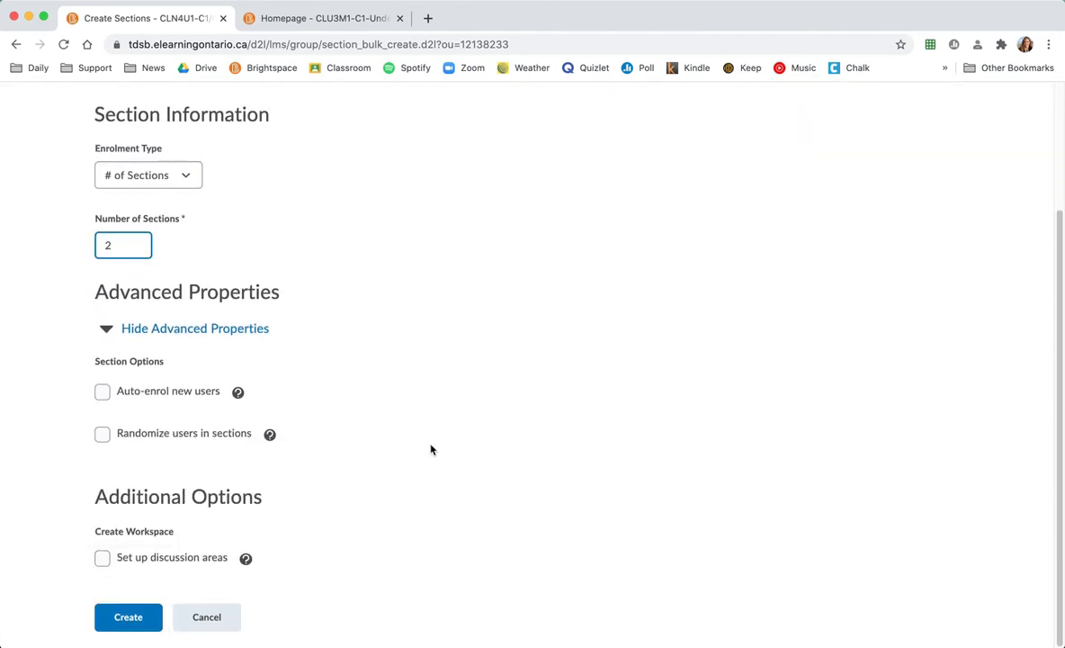
click(126, 619)
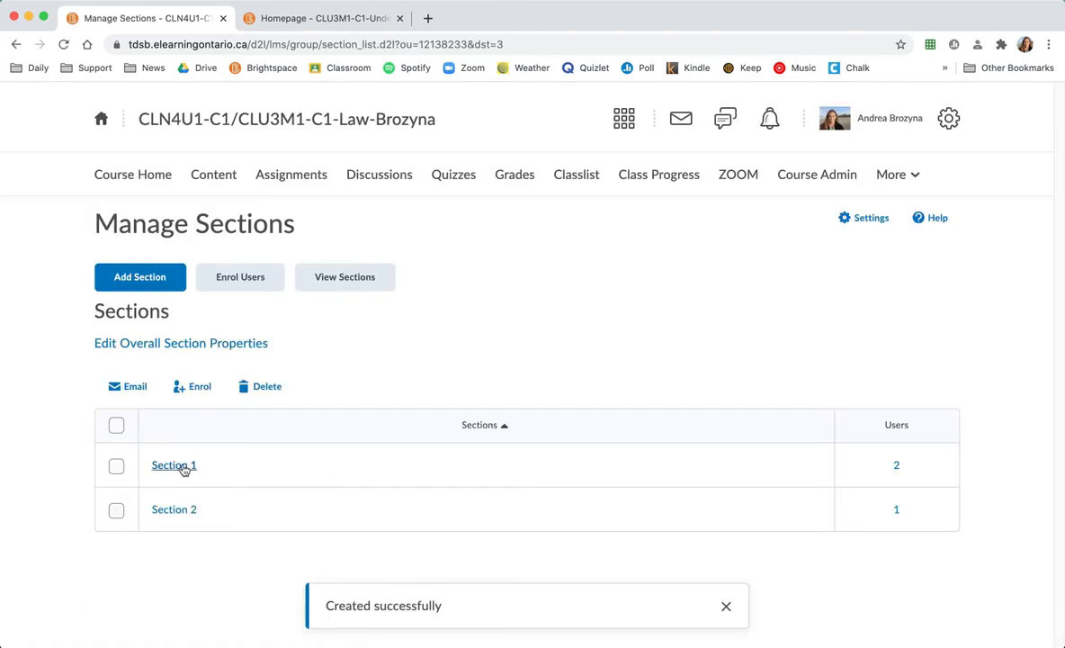
click(182, 467)
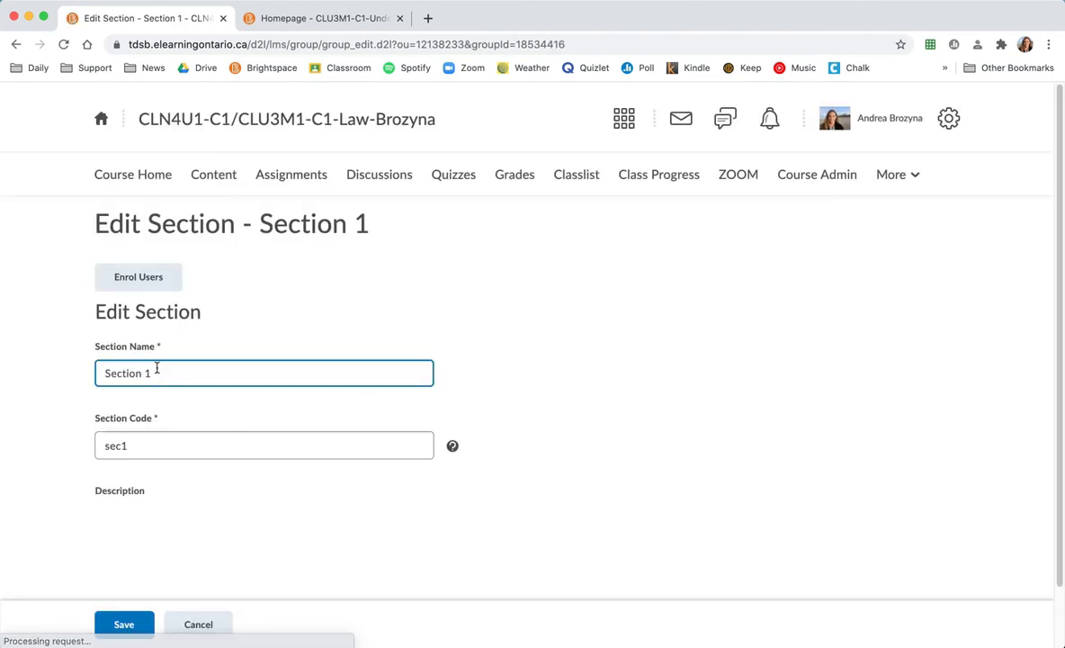
- Rename Section 1 to 'Grade 11' with code 11 and save
triple_click(167, 372)
click(167, 373)
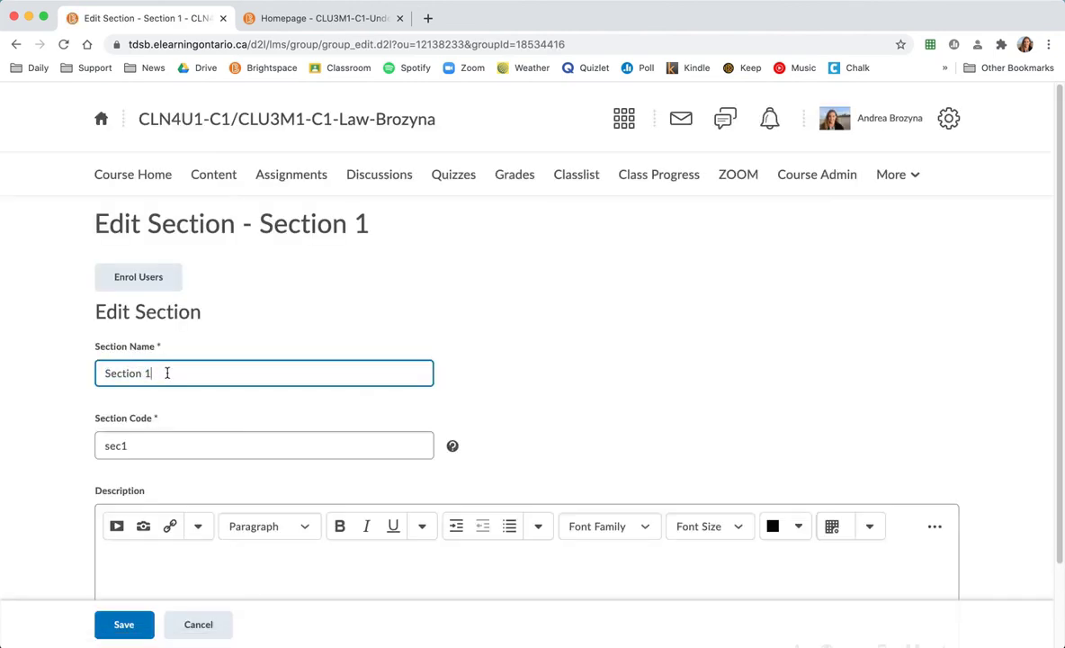
triple_click(166, 372)
text(Grade 11)
key(Tab)
text(11)
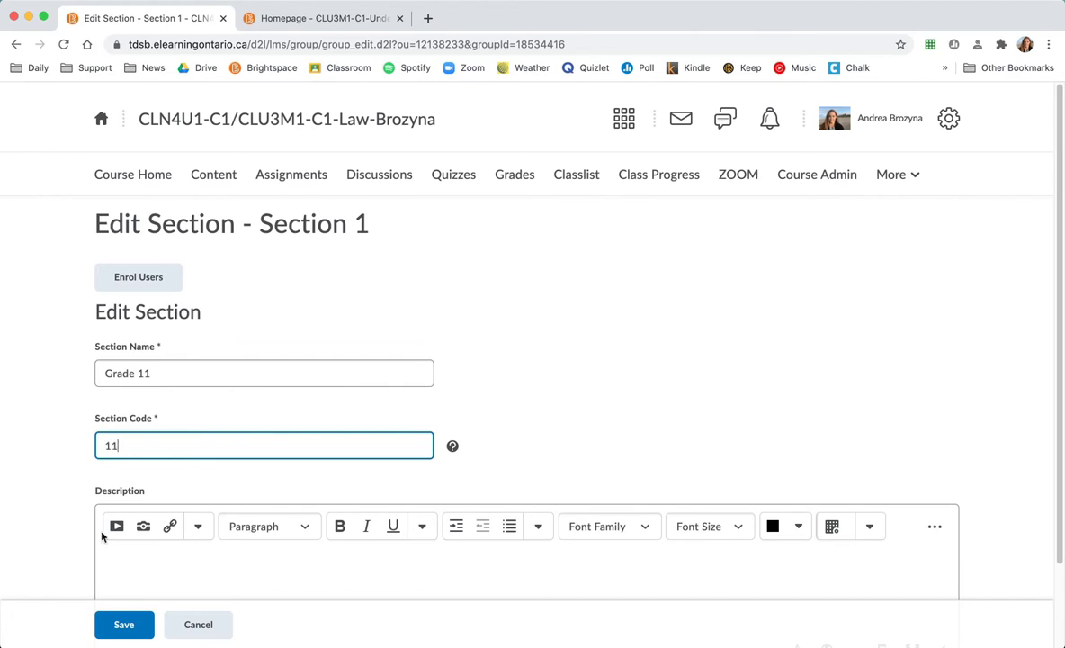
click(125, 624)
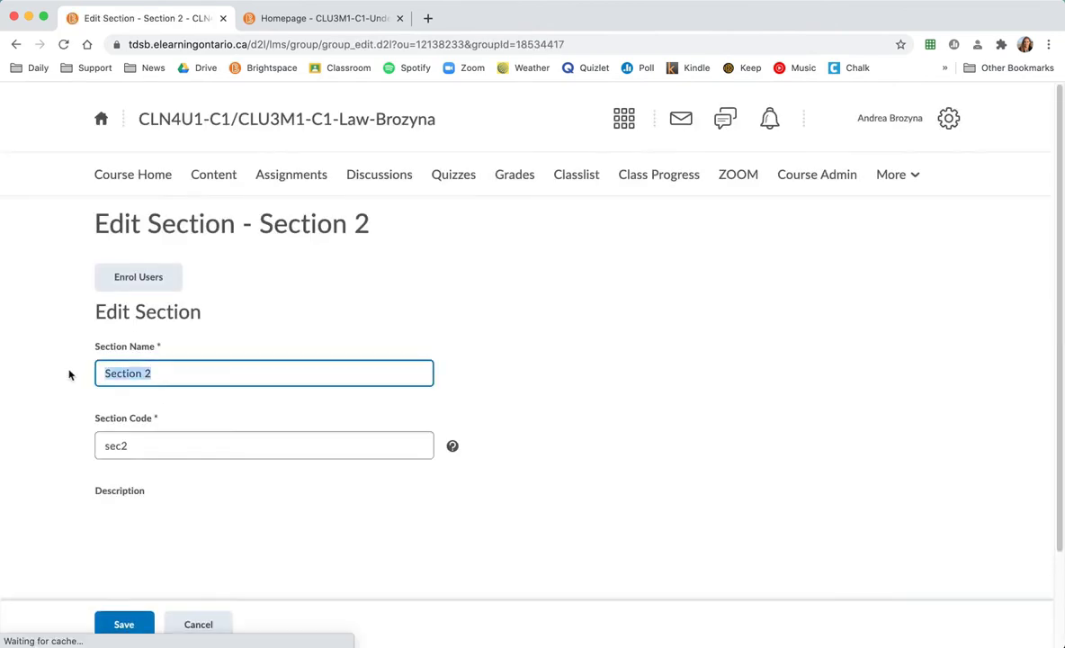
- Rename Section 2 to 'Grade 12', replace its sec2 code with 12, and save
text(Grade 12)
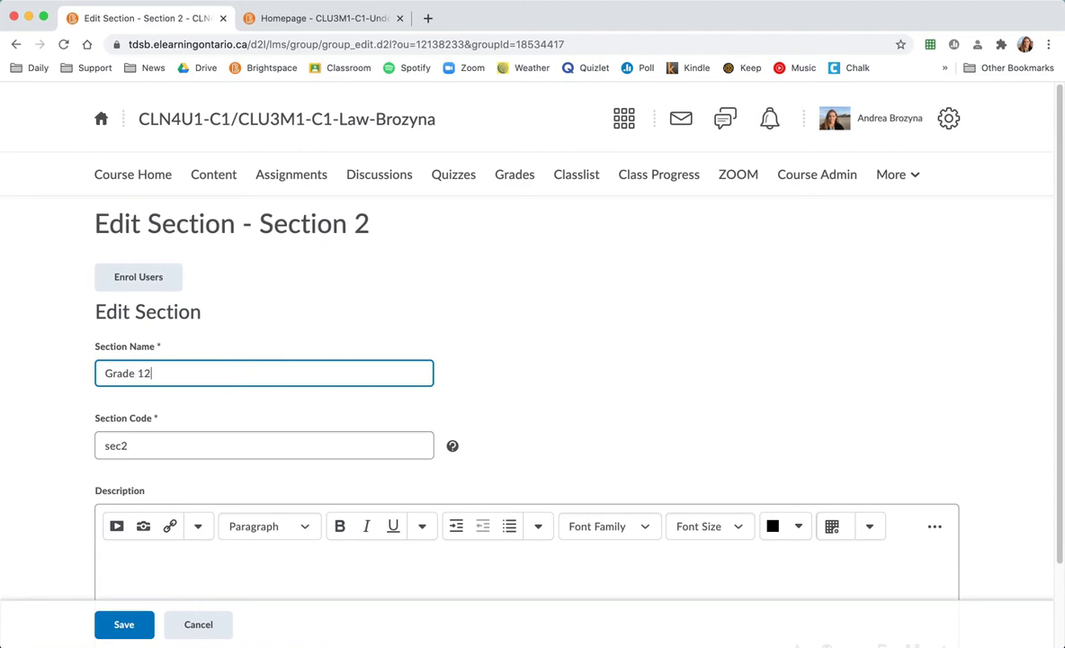
click(127, 449)
double_click(125, 449)
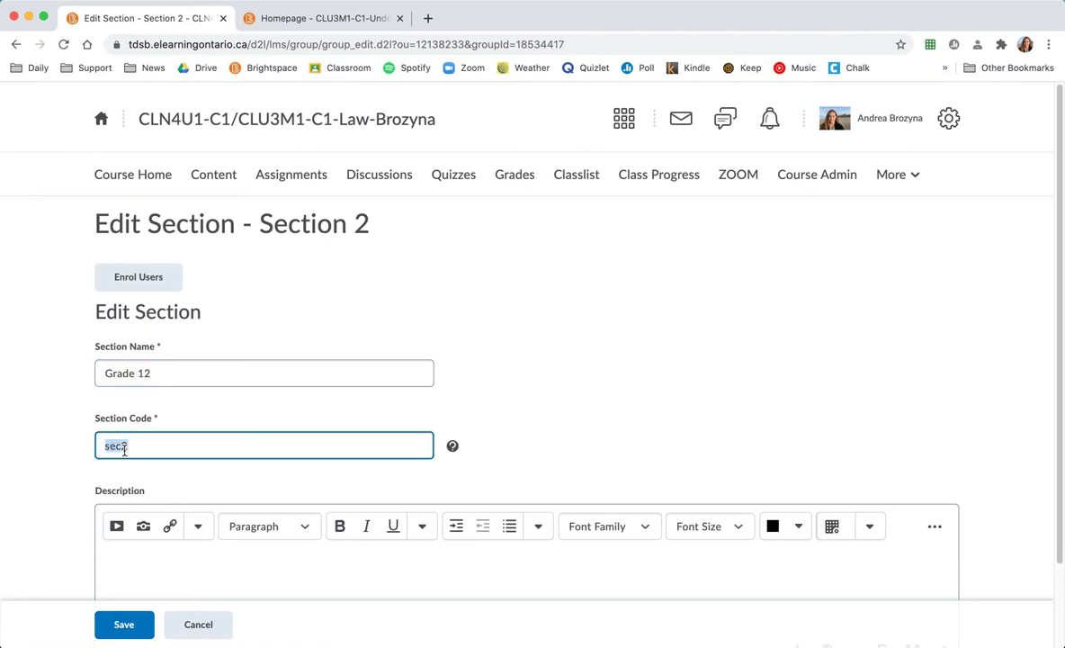
text(12)
click(125, 628)
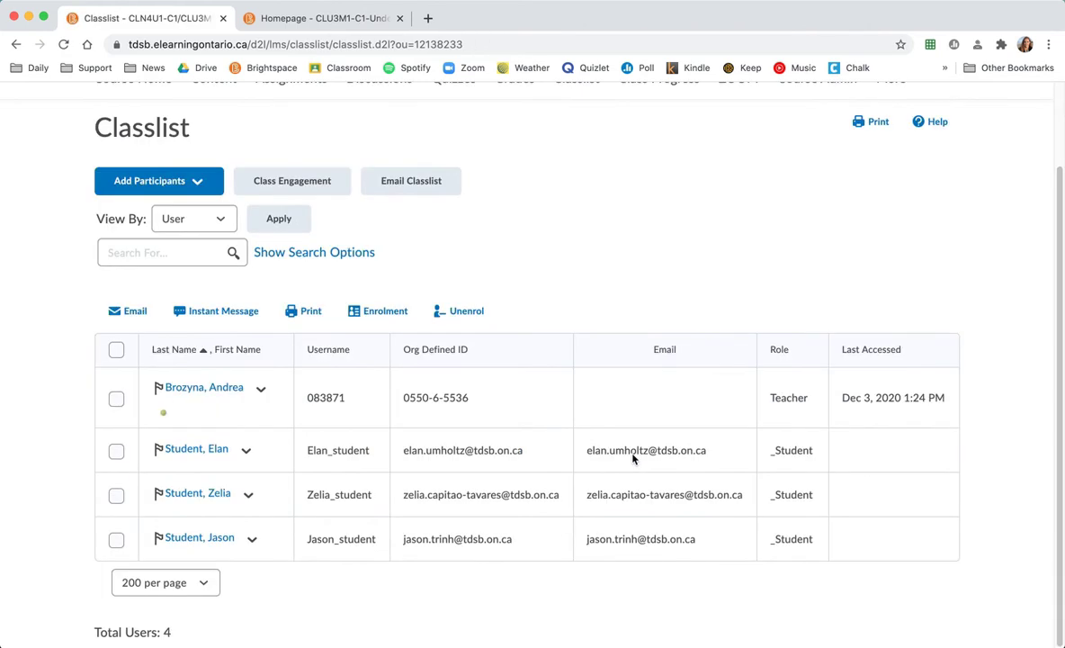
- Open the CLU3M1 Classlist in the other tab, then switch back to the combined course's Classlist
scroll(633, 459, up, 2)
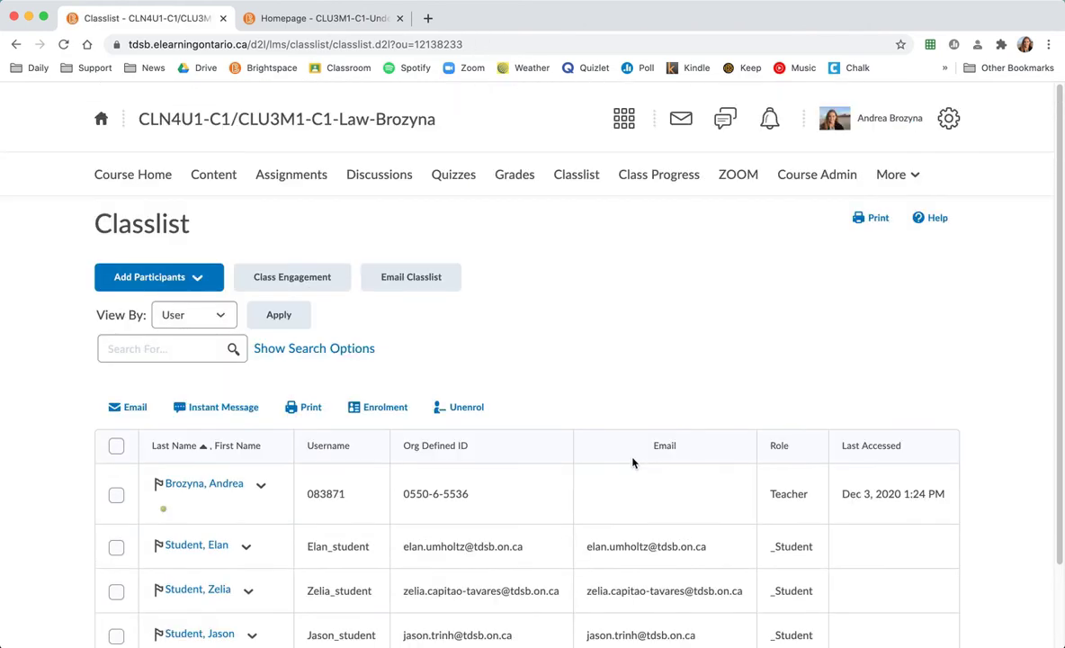
click(344, 19)
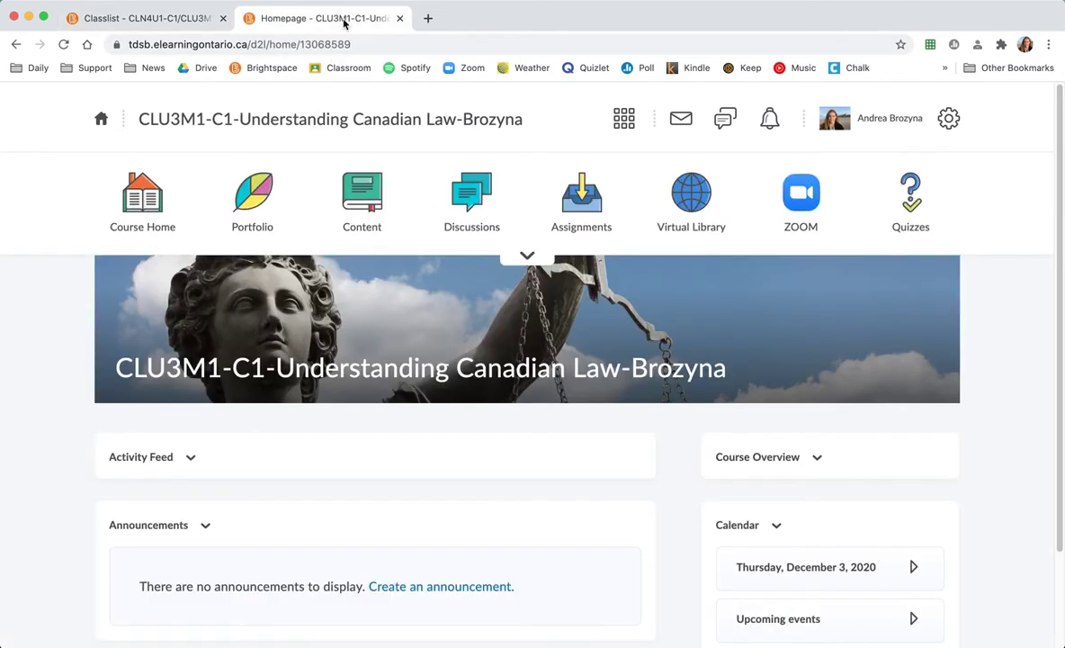
click(527, 256)
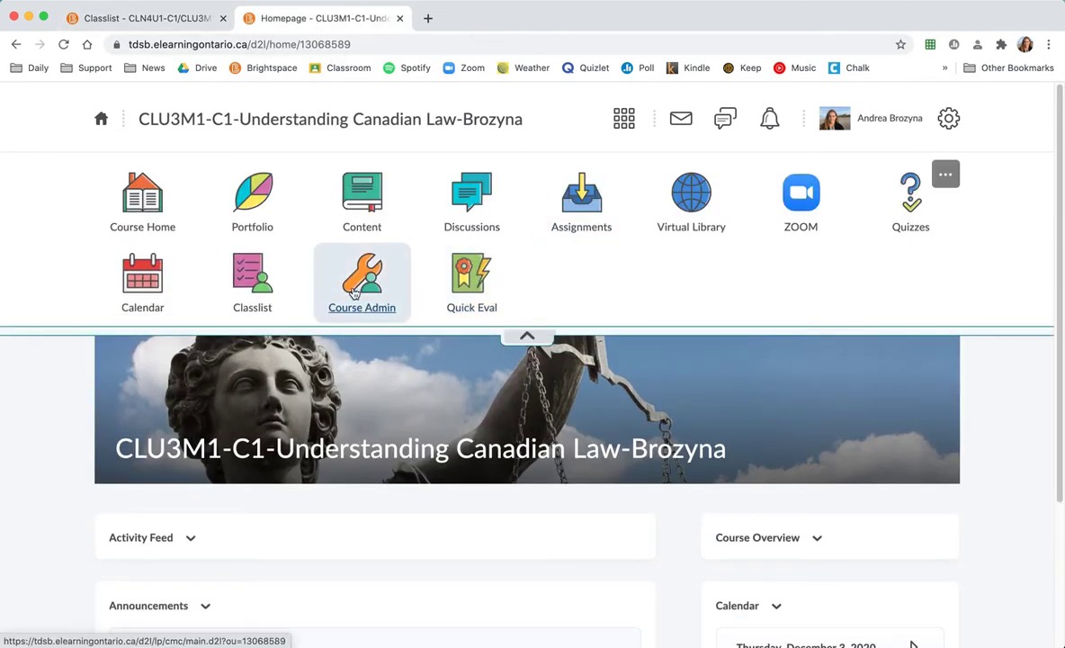
click(257, 297)
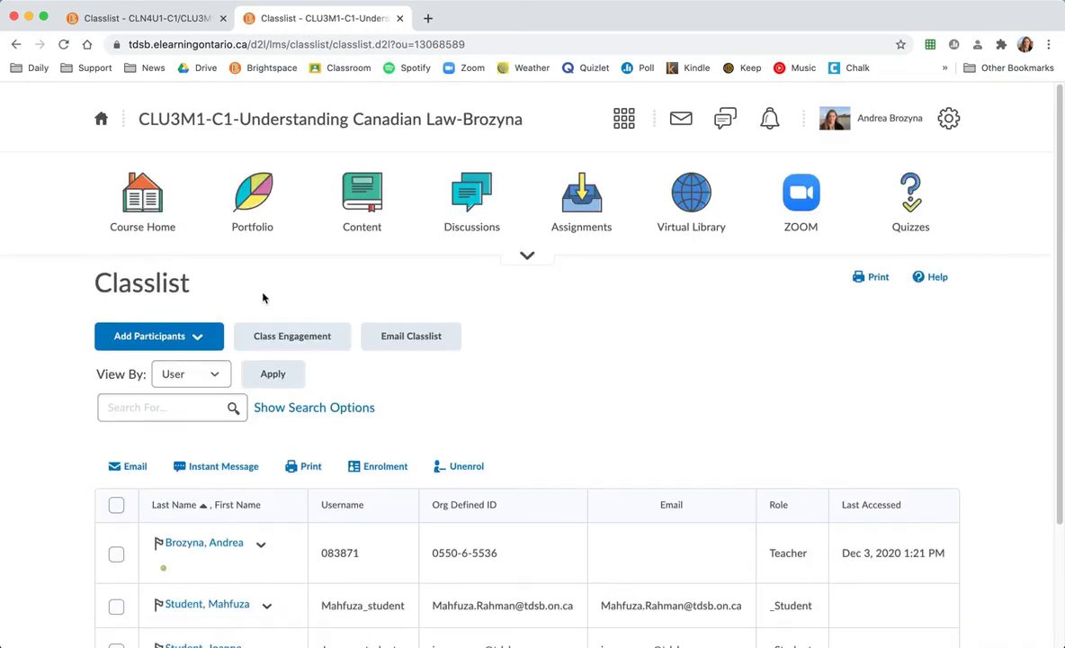
key(ctrl+shift+Tab)
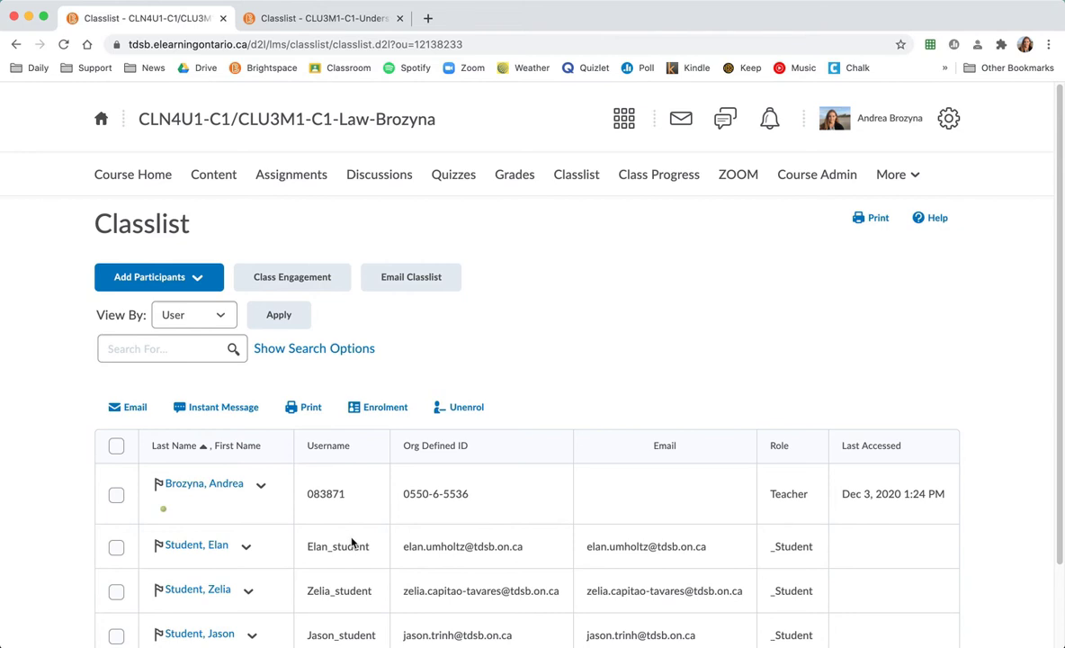
- Search existing users for _student accounts and select the students to enrol
click(198, 281)
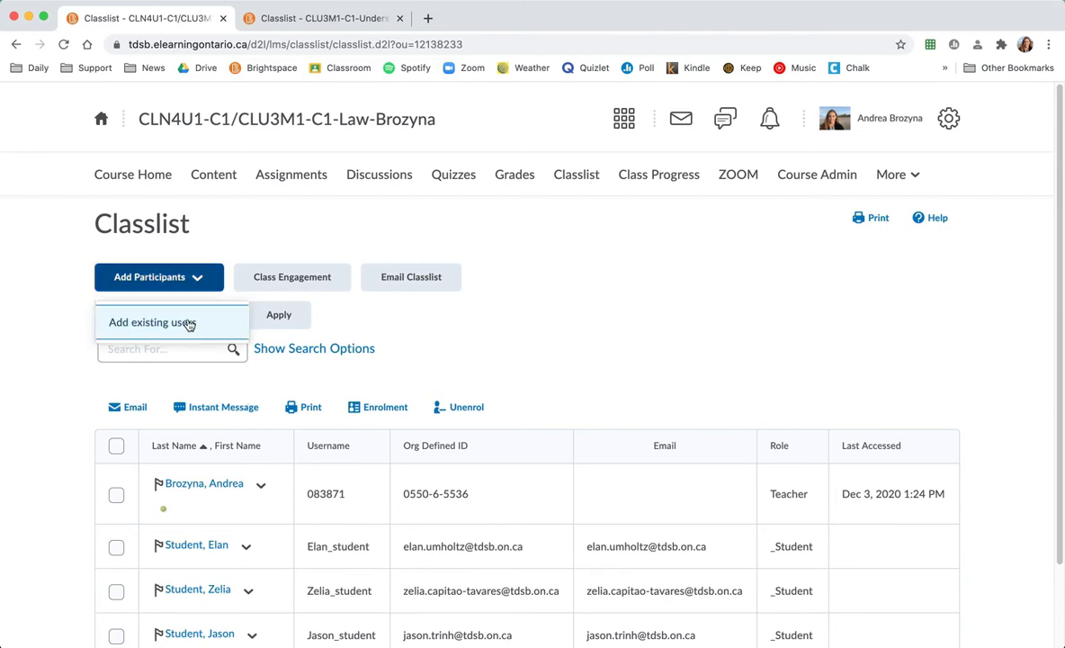
click(187, 323)
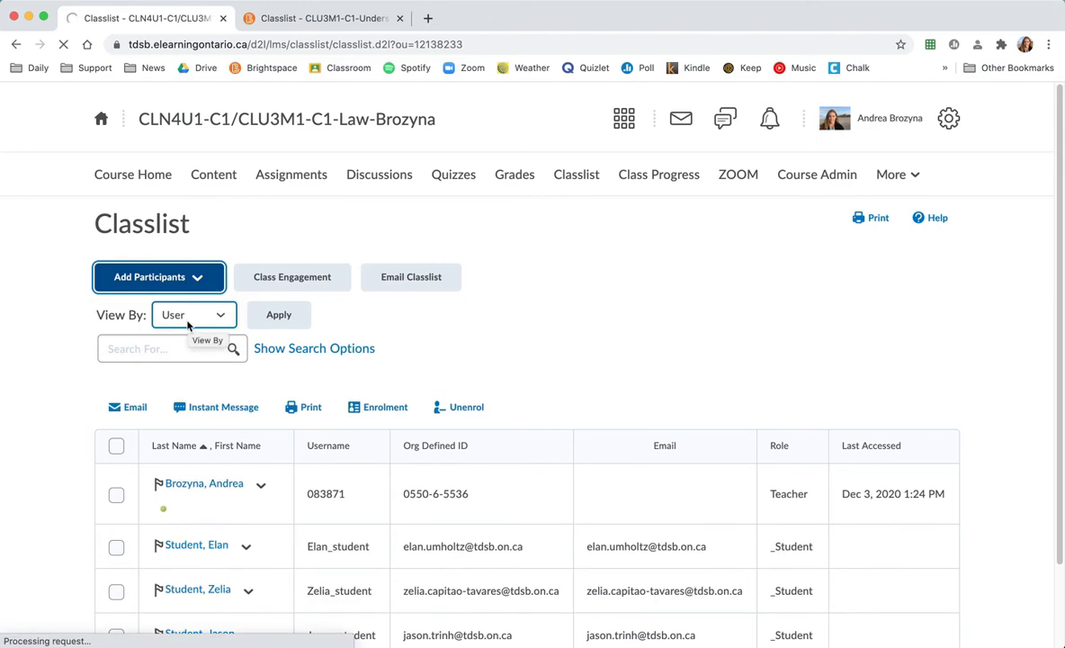
click(175, 352)
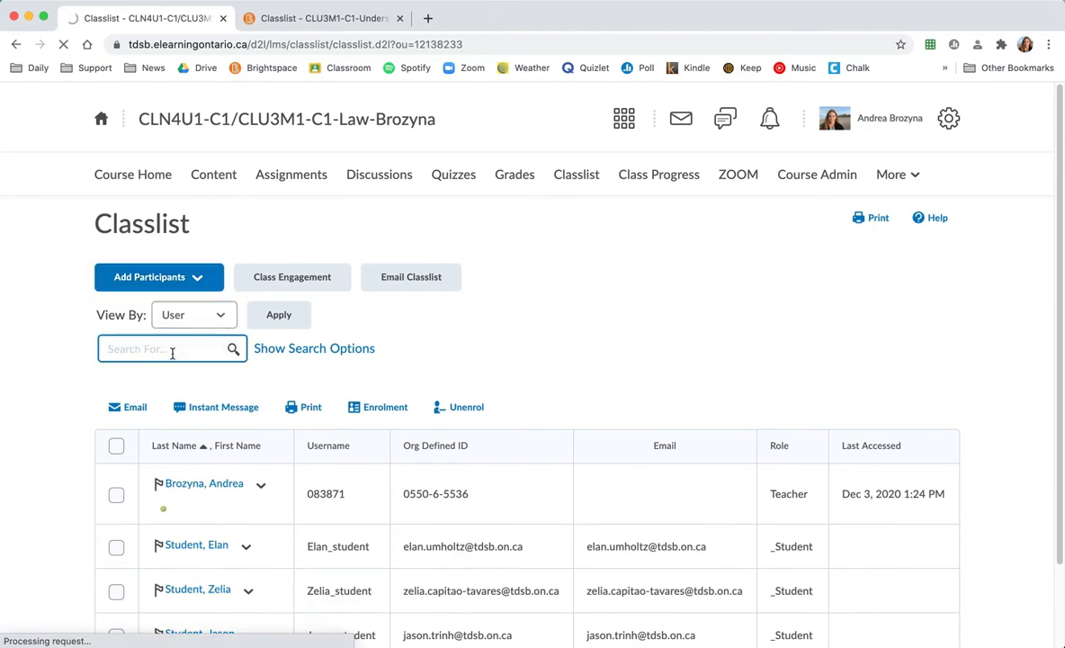
text(Mafuza)
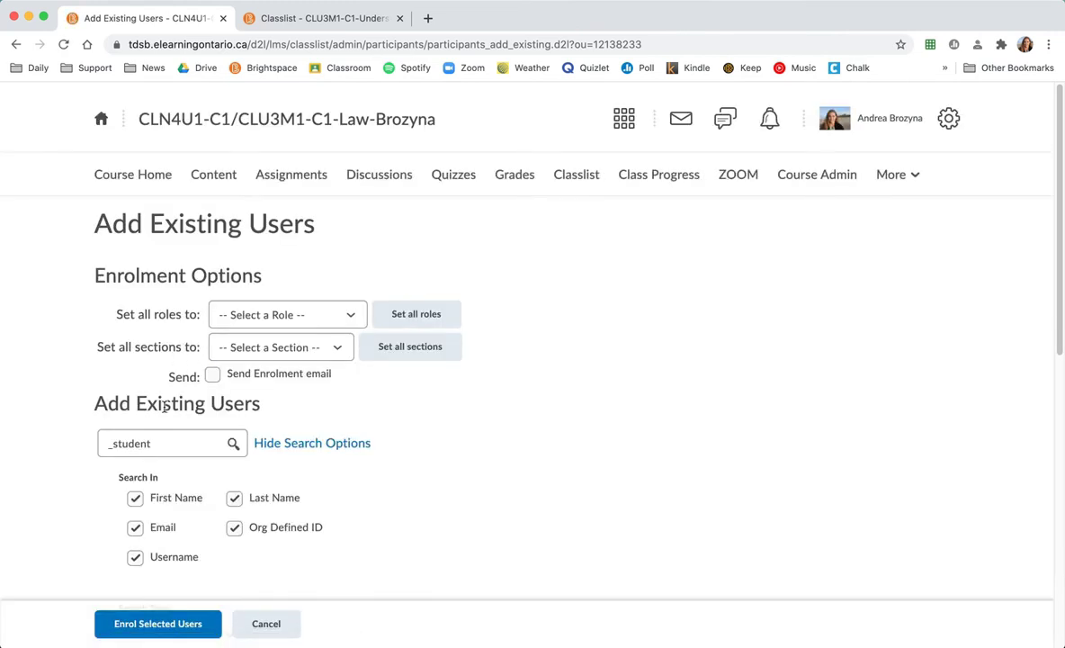
click(109, 443)
key(Return)
scroll(330, 495, down, 5)
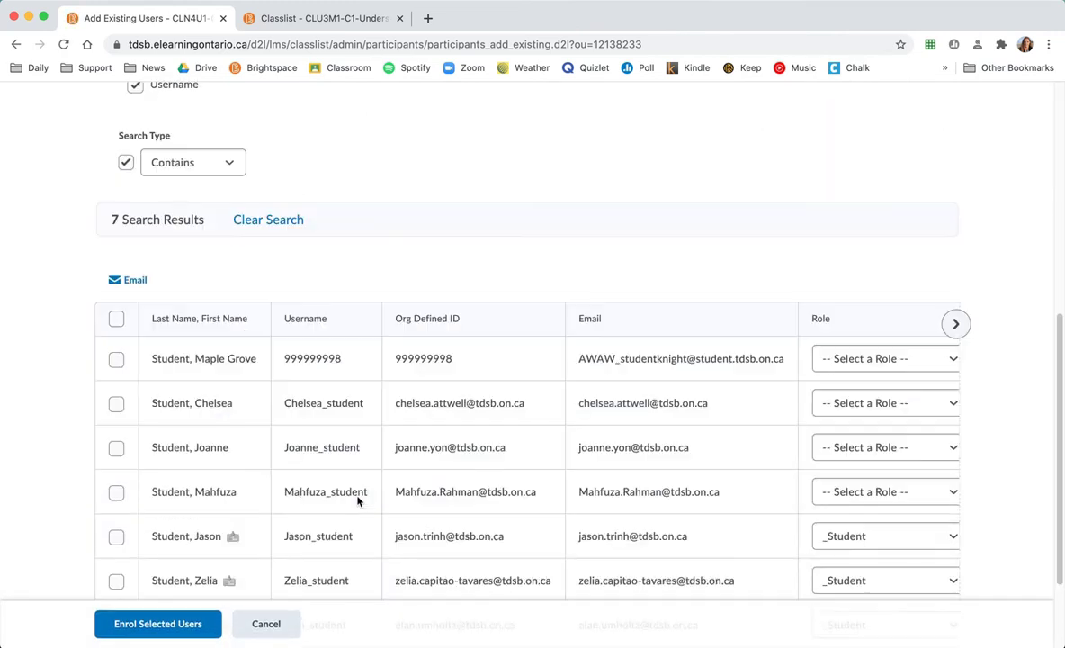
scroll(355, 500, down, 1)
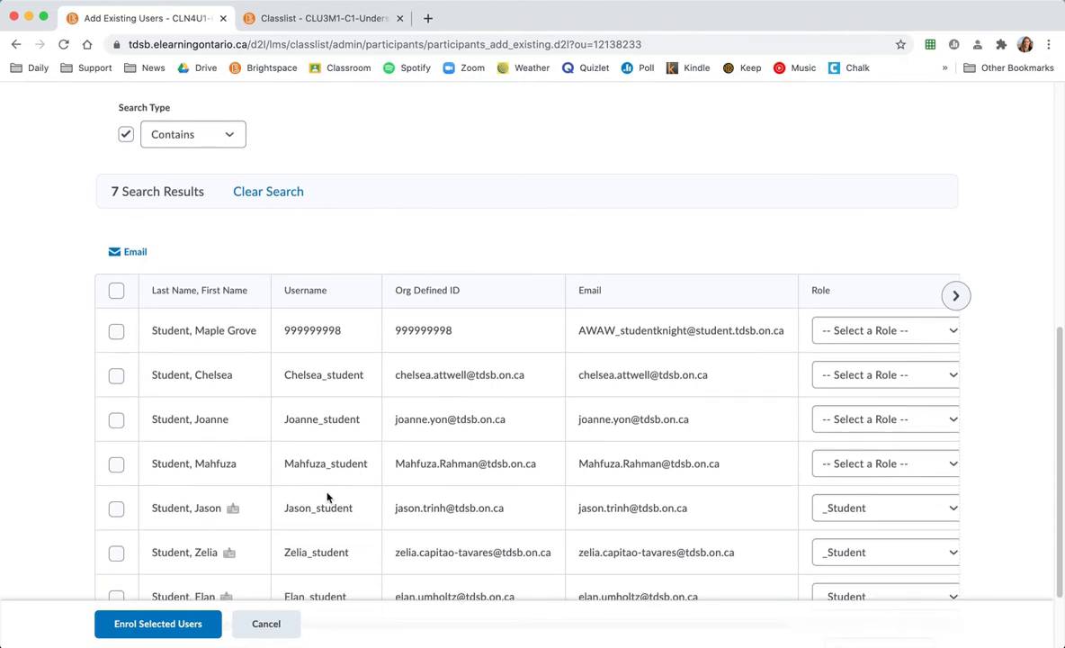
click(116, 464)
click(116, 421)
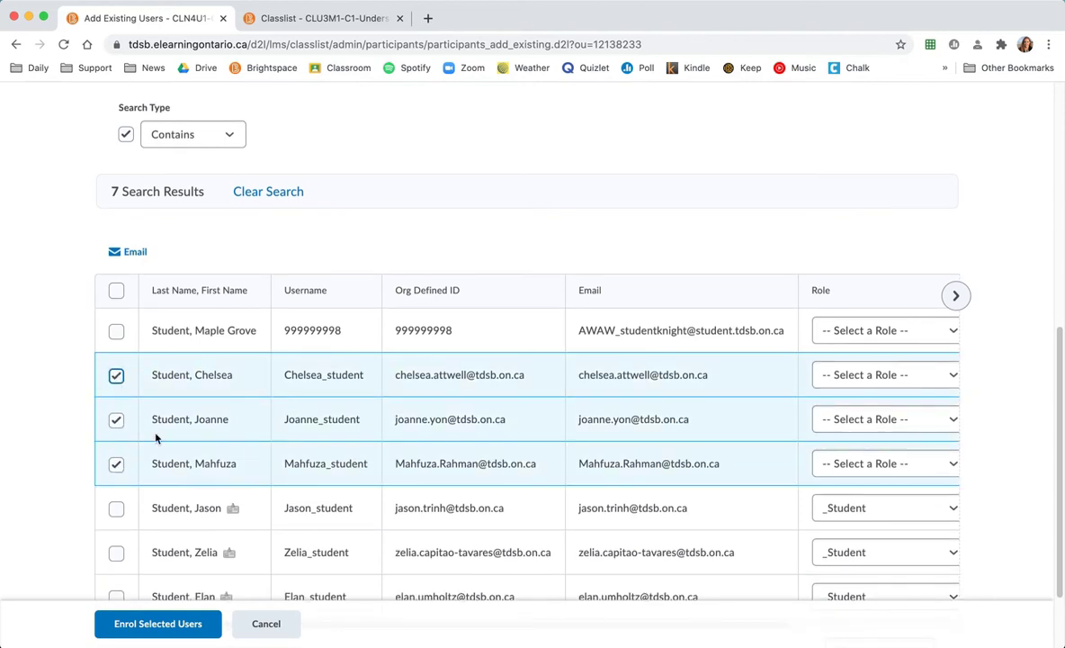
click(173, 626)
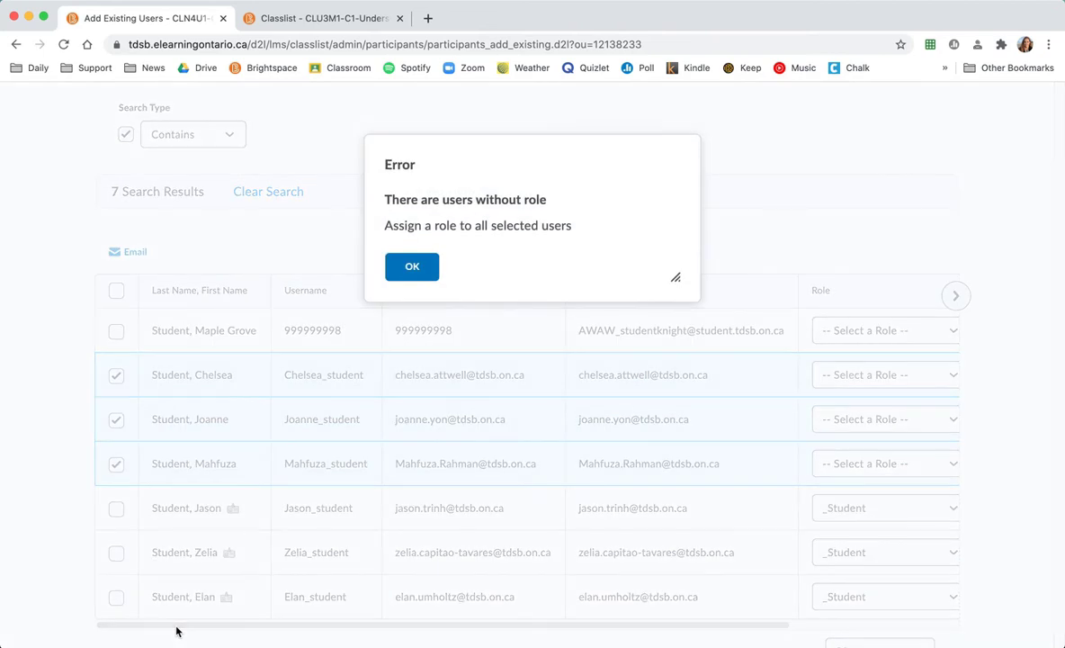
click(423, 272)
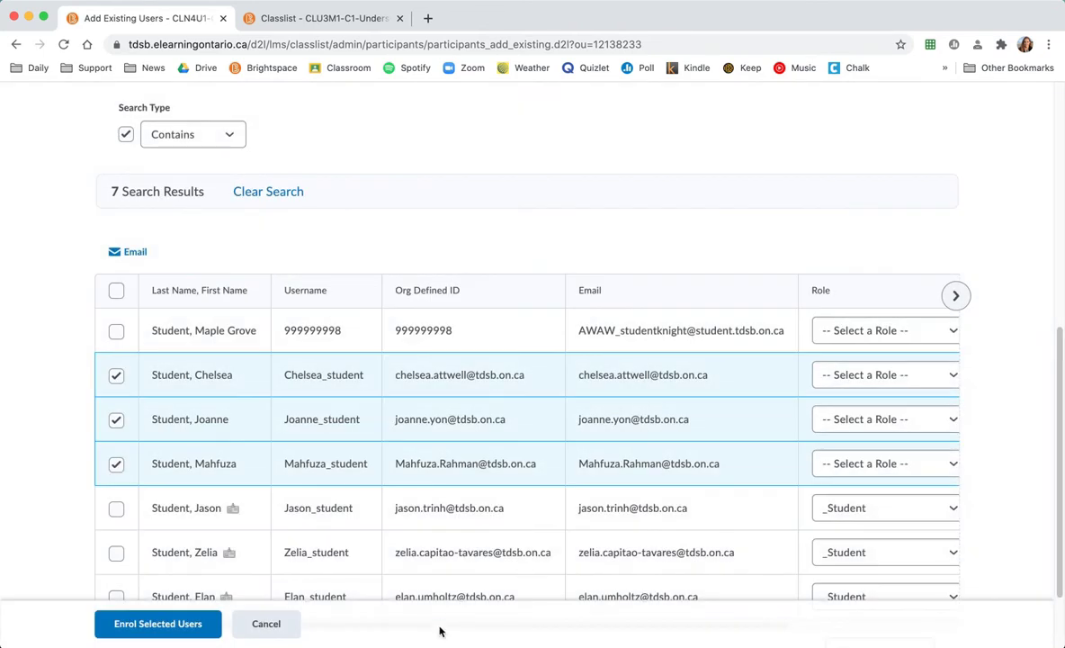
- Give each of the three selected students the _Student role
scroll(423, 566, down, 2)
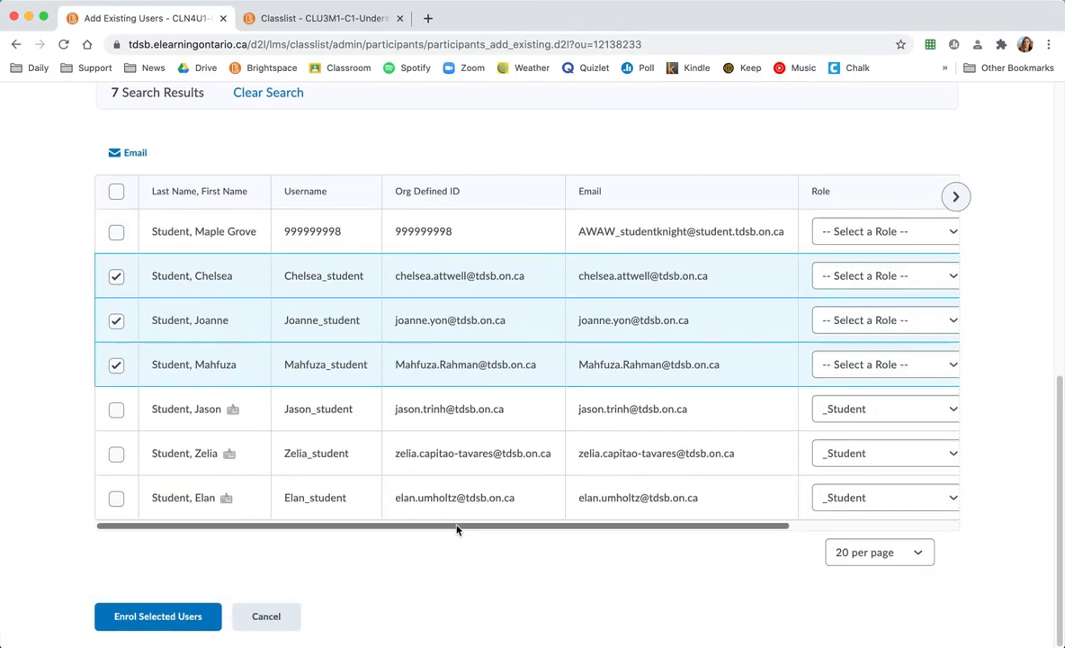
drag(456, 530, 713, 519)
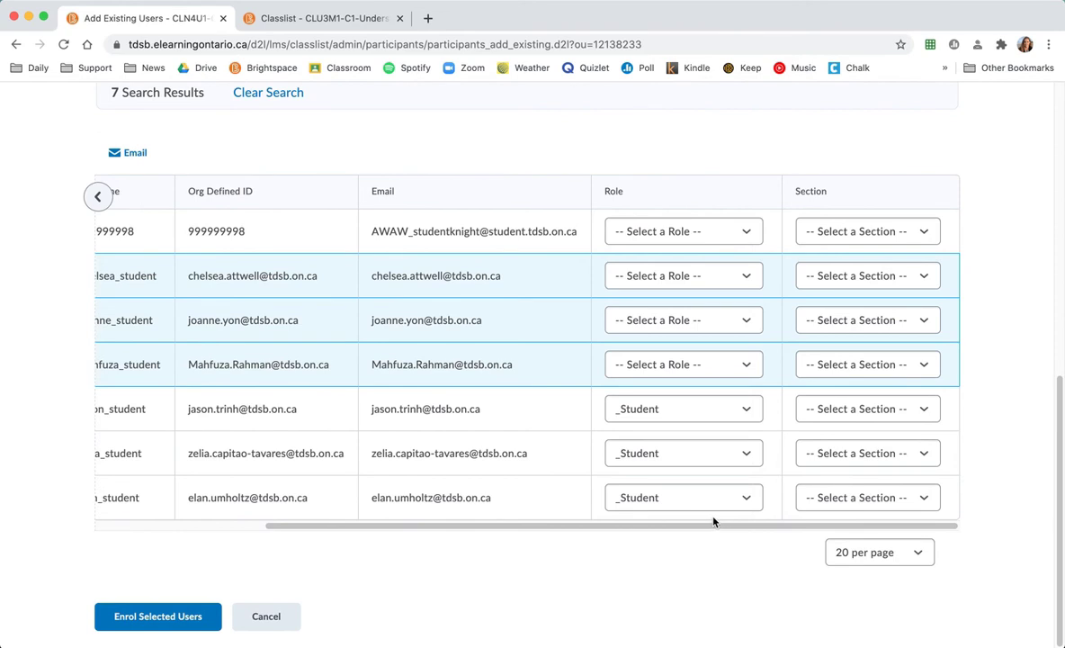
click(744, 279)
click(740, 303)
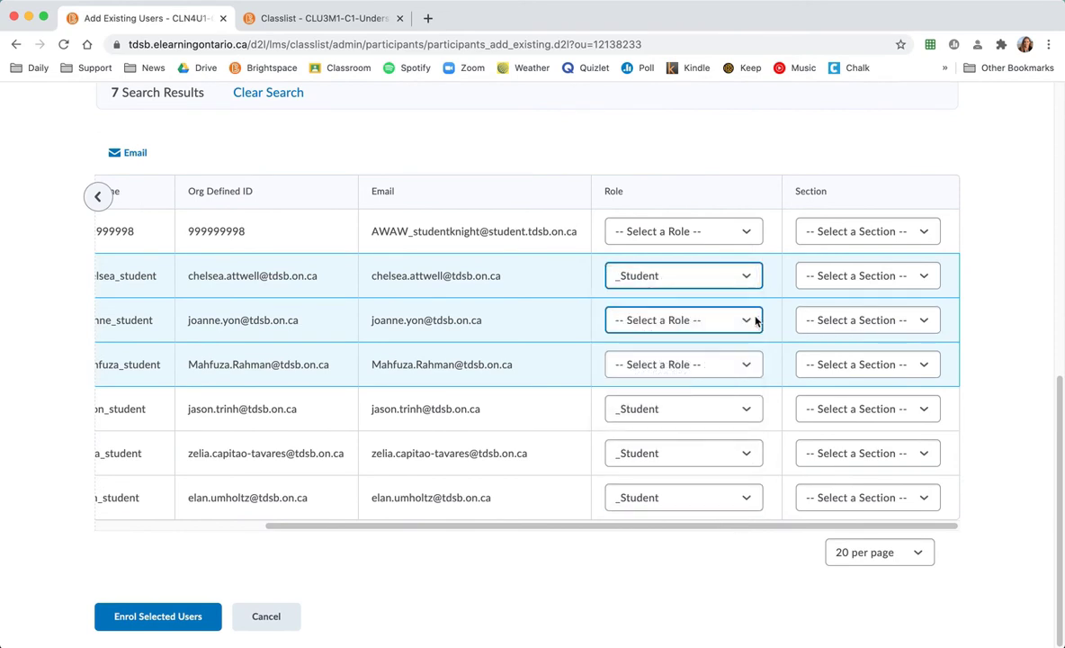
click(754, 321)
click(744, 349)
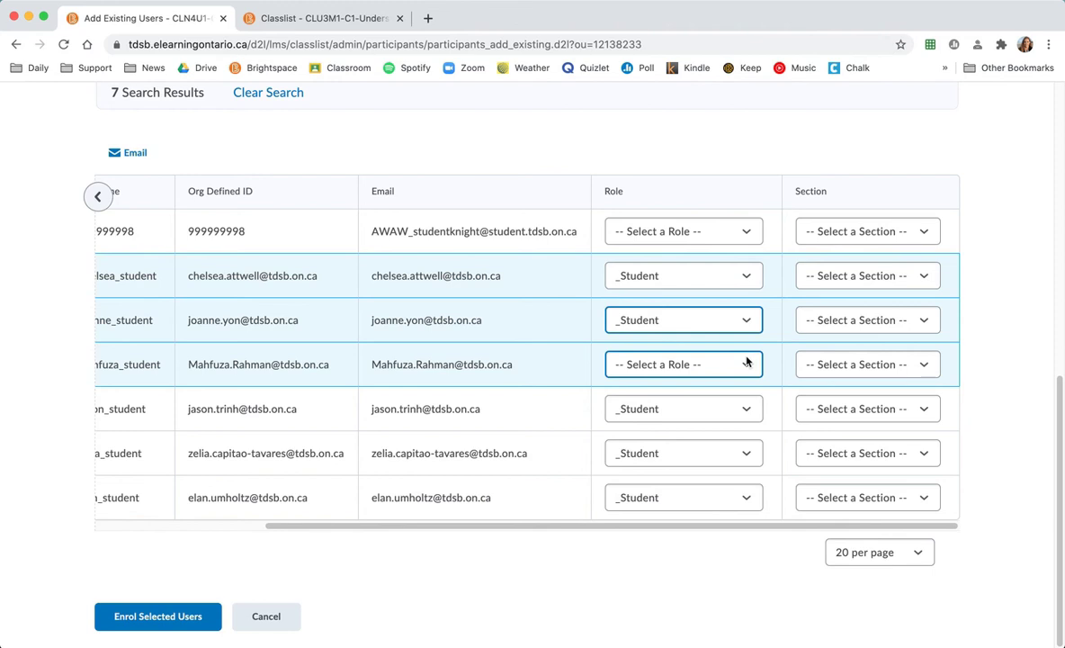
click(745, 361)
click(735, 395)
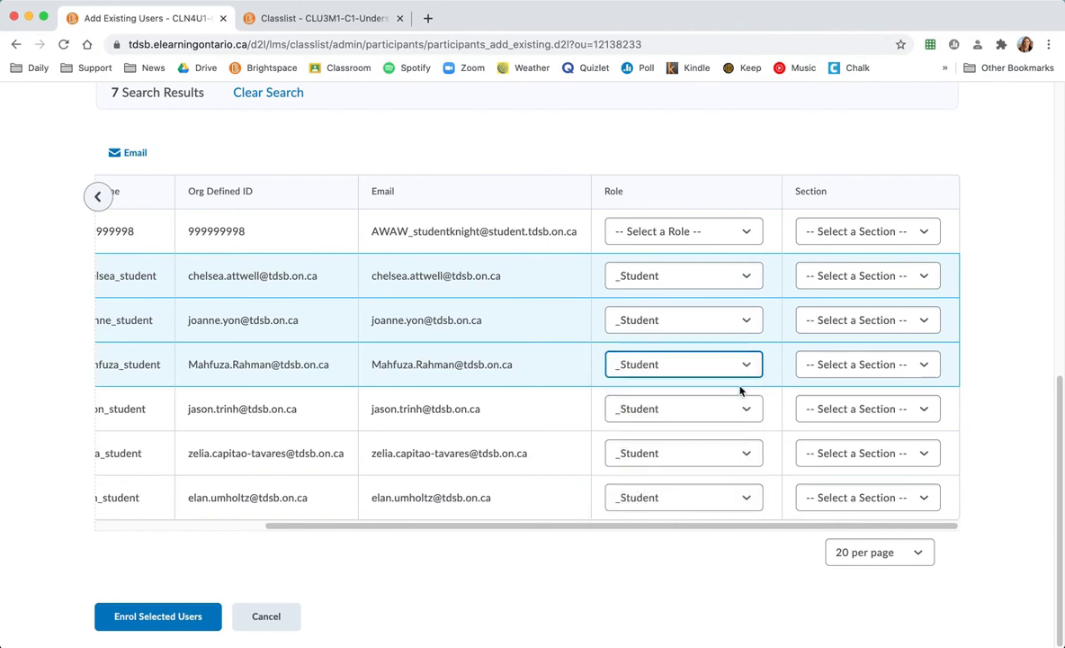
- Place all three selected students in the Grade 11 section and enrol them
click(920, 283)
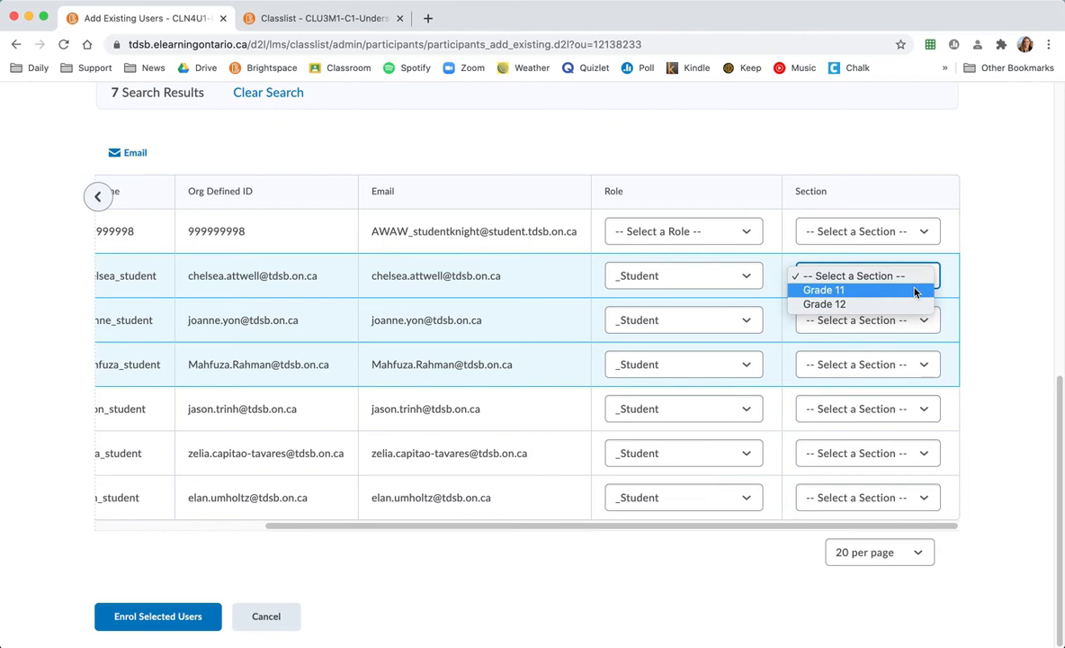
click(914, 290)
click(917, 320)
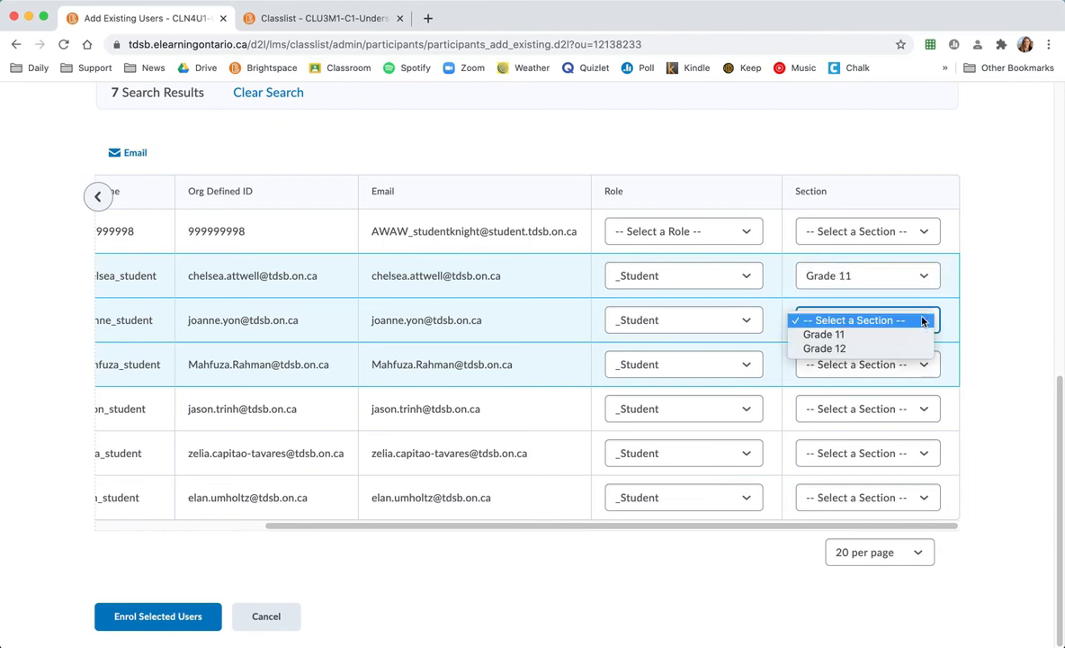
click(917, 335)
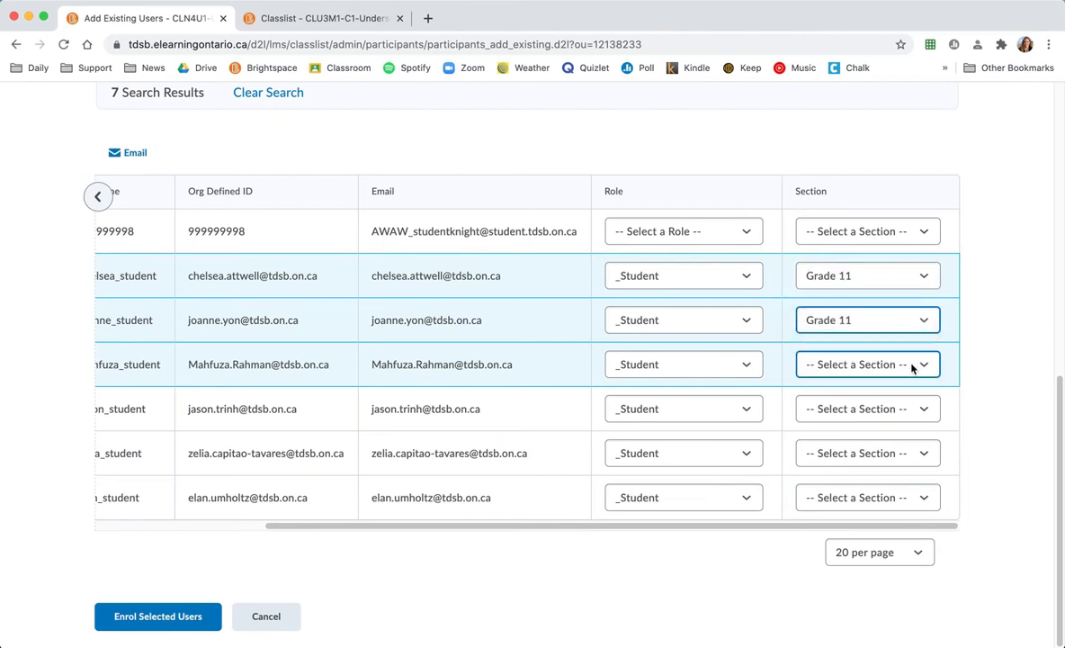
click(916, 364)
click(916, 380)
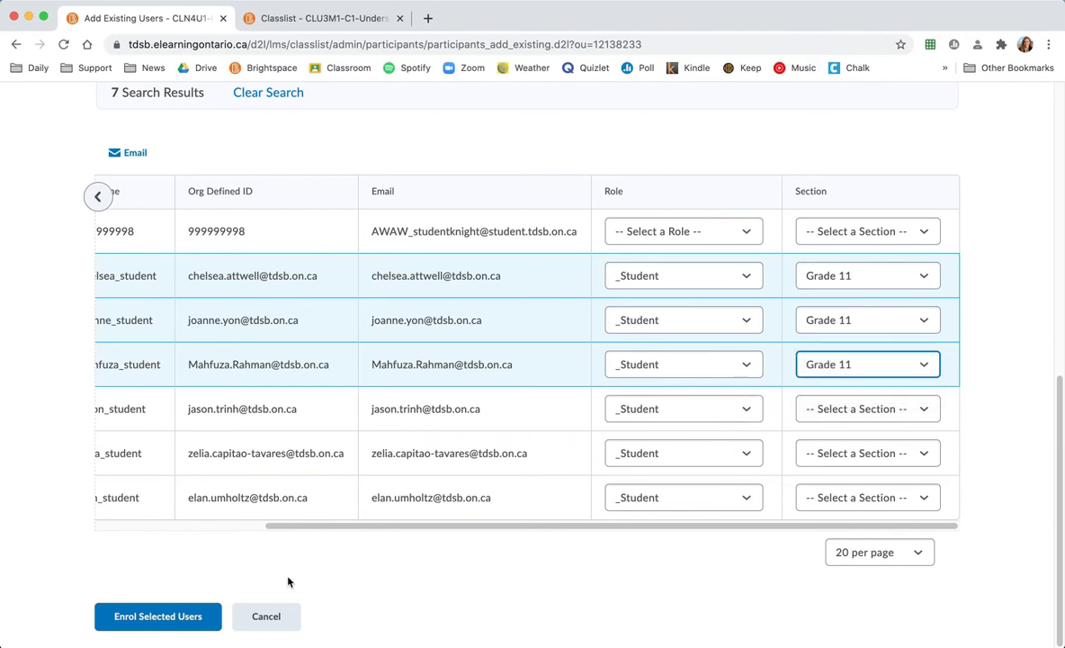
click(177, 623)
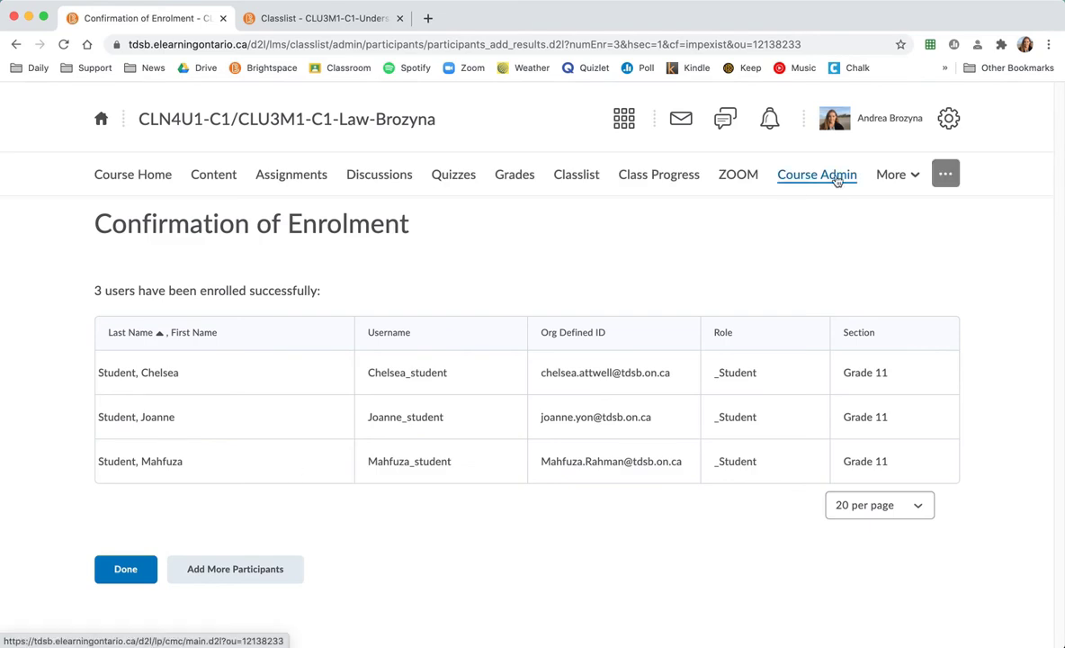
- Close the enrolment confirmation, go to Course Admin > Sections, and open the Grade 11 section
click(135, 569)
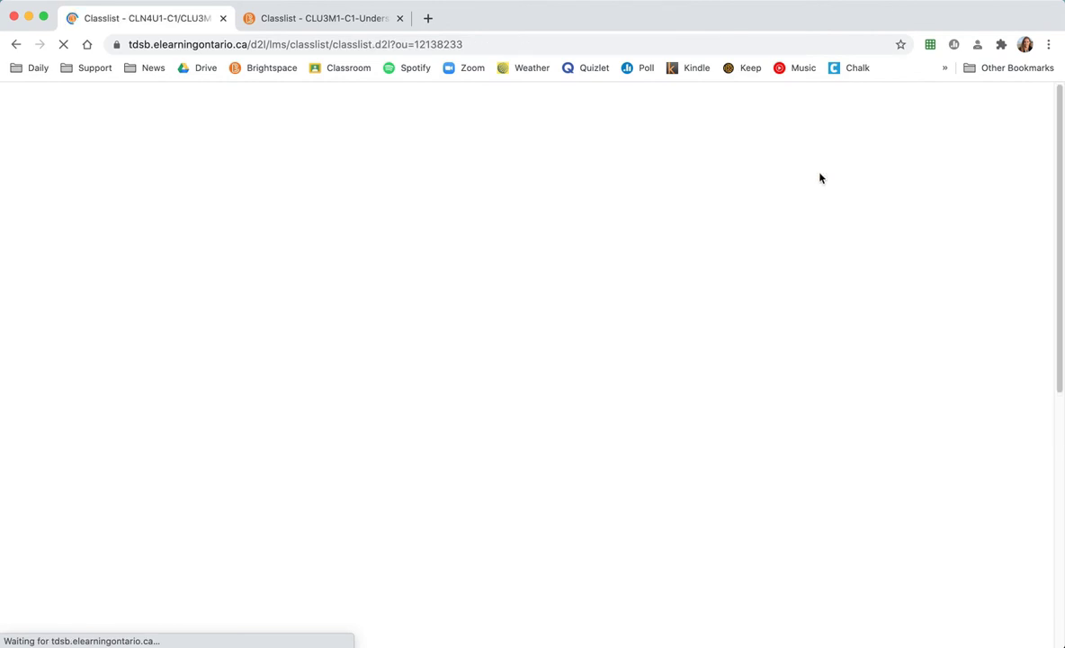
click(821, 176)
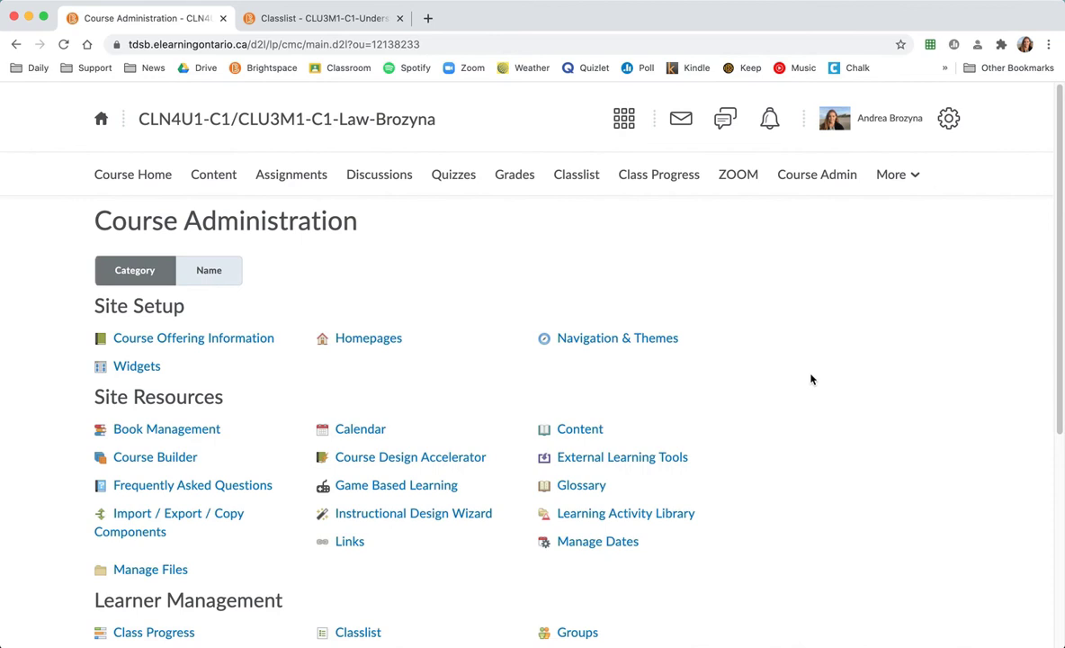
scroll(811, 376, down, 3)
click(585, 538)
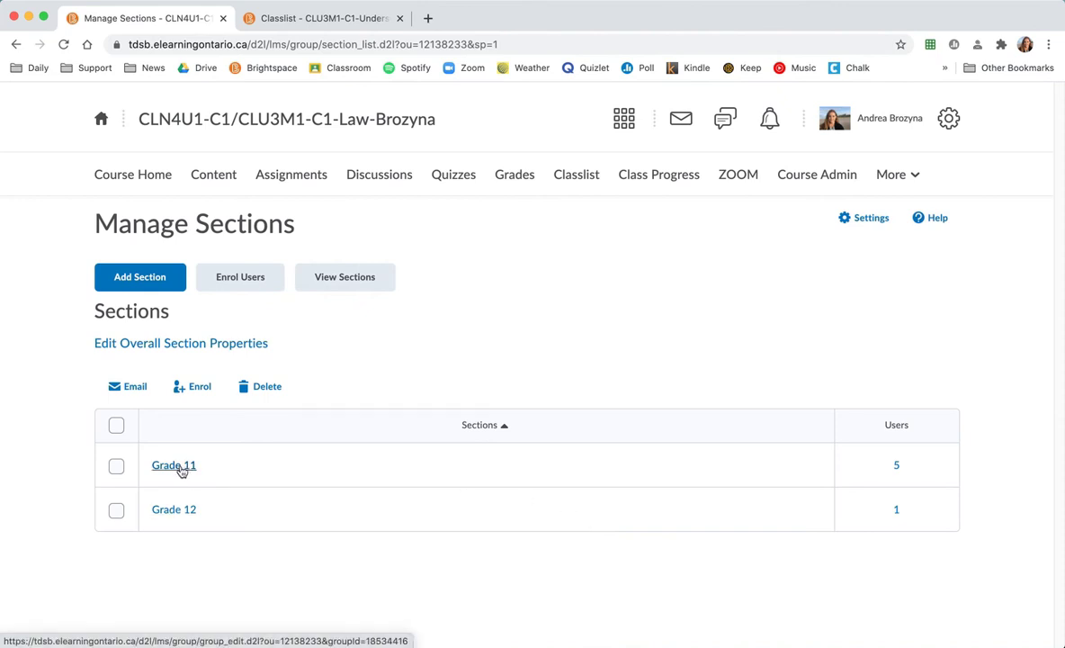
click(182, 471)
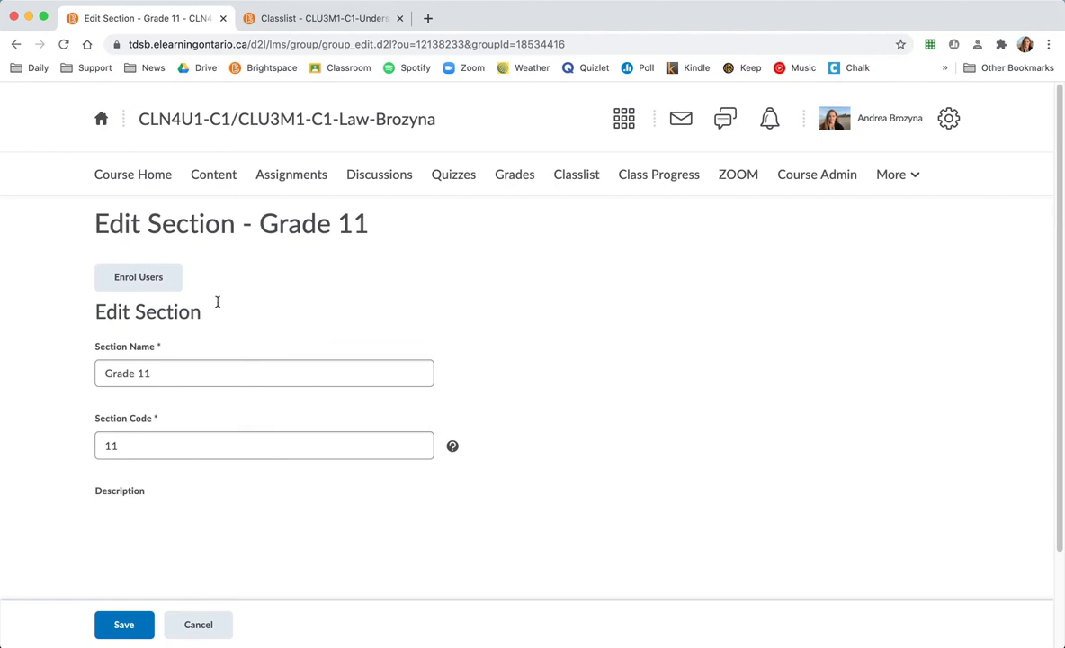
- Uncheck the two Grade 12 students in Grade 11's Enrol Users list and save, leaving 3 users
click(143, 281)
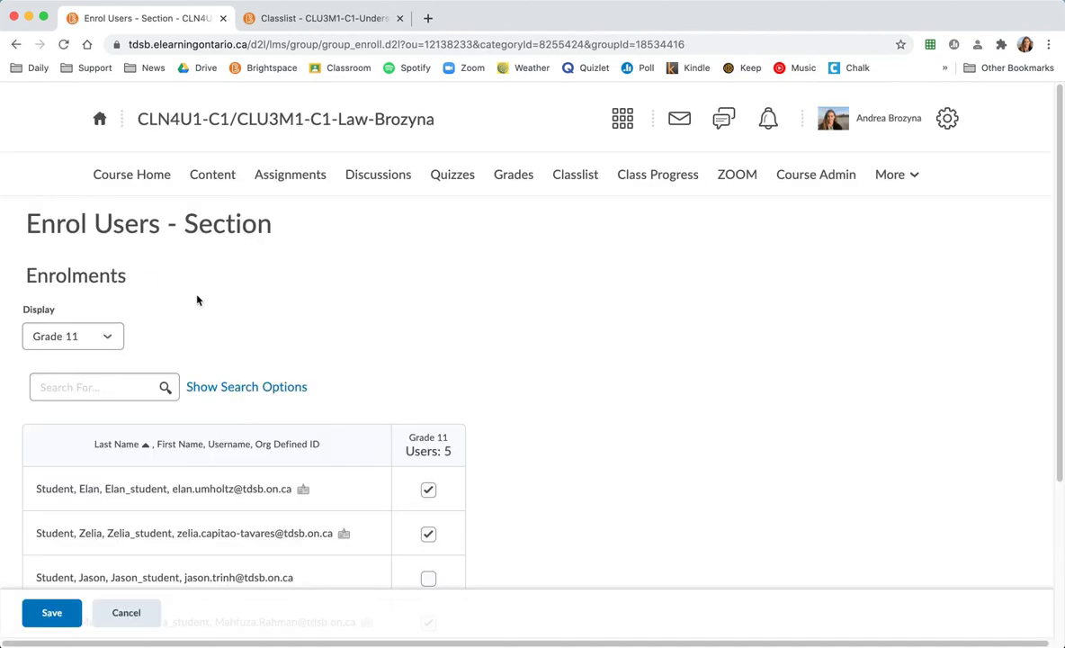
scroll(608, 435, down, 2)
scroll(608, 436, down, 3)
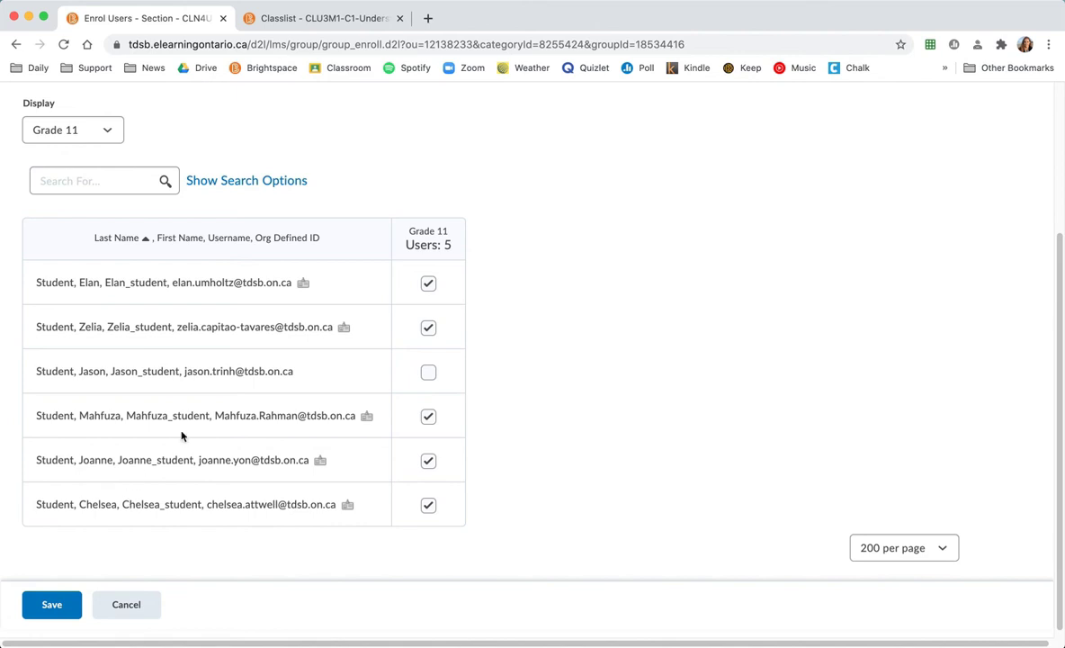
click(429, 324)
click(430, 286)
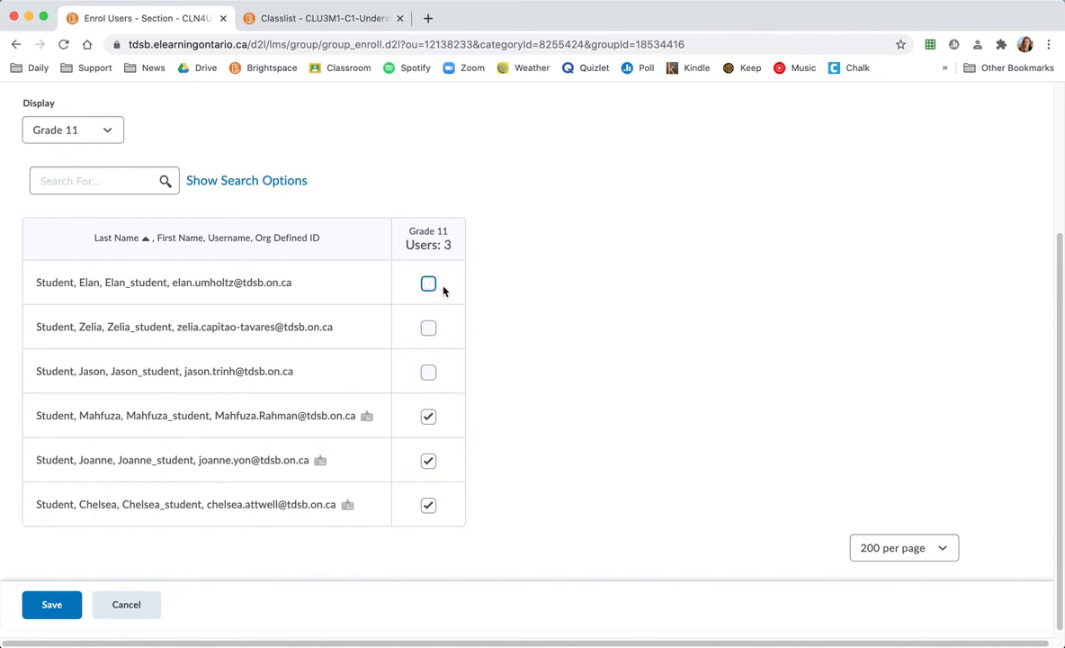
click(41, 611)
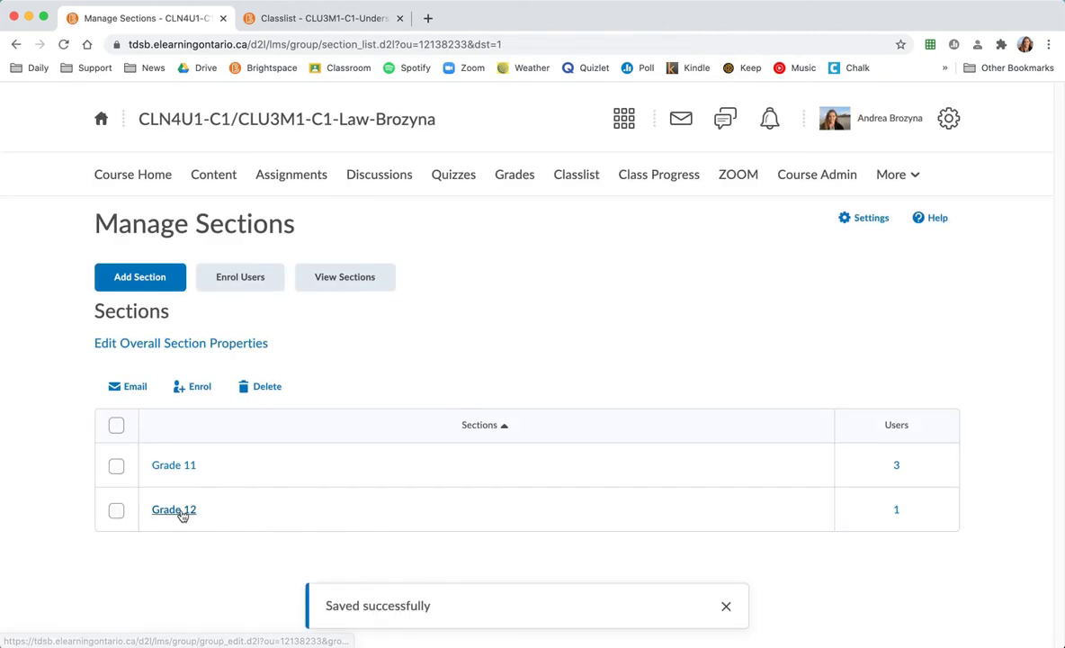
- Check the two remaining students in the Grade 12 section and save, bringing it to 3 users
click(180, 510)
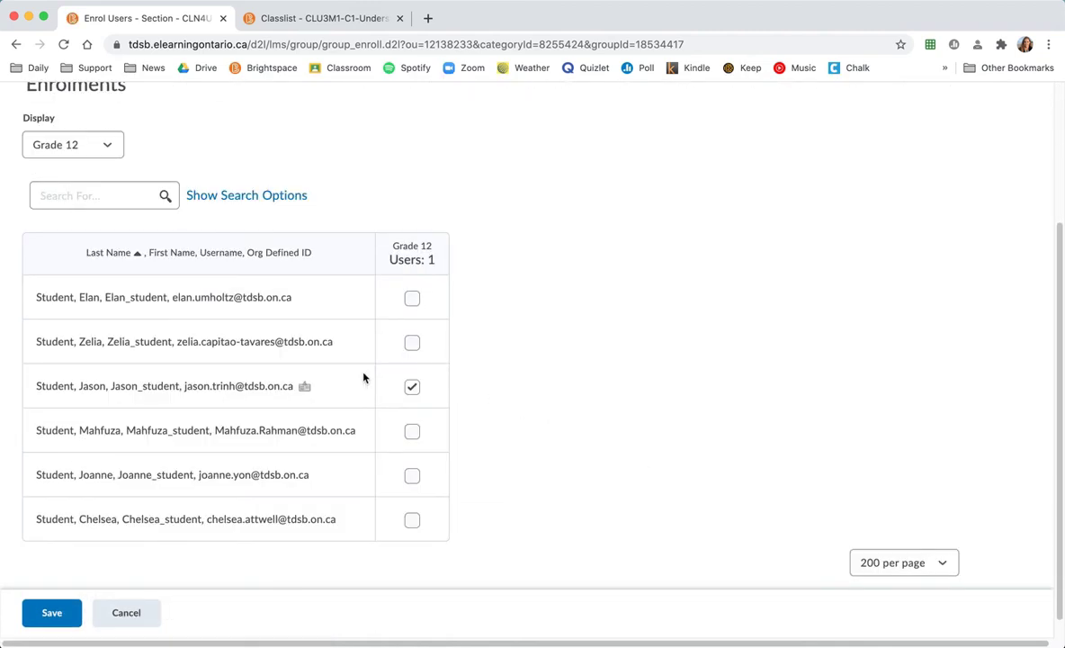
click(412, 342)
click(412, 298)
click(52, 614)
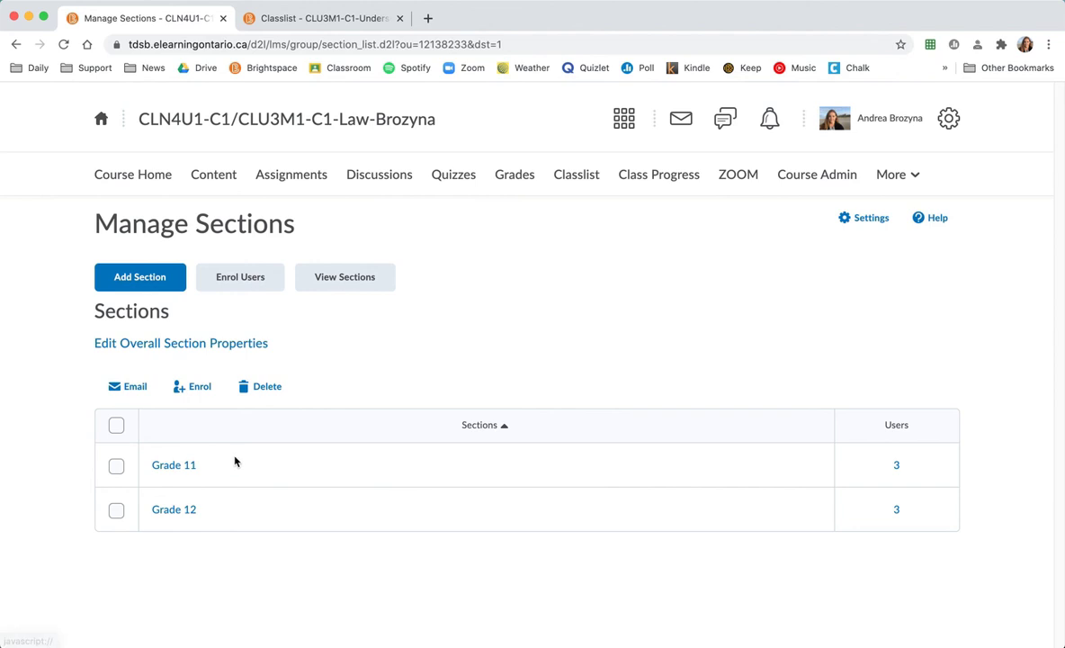
click(324, 23)
- Return to the Manage Sections tab and open the combined CLN4U1-C1/CLU3M1-C1 Law course homepage
scroll(421, 286, up, 2)
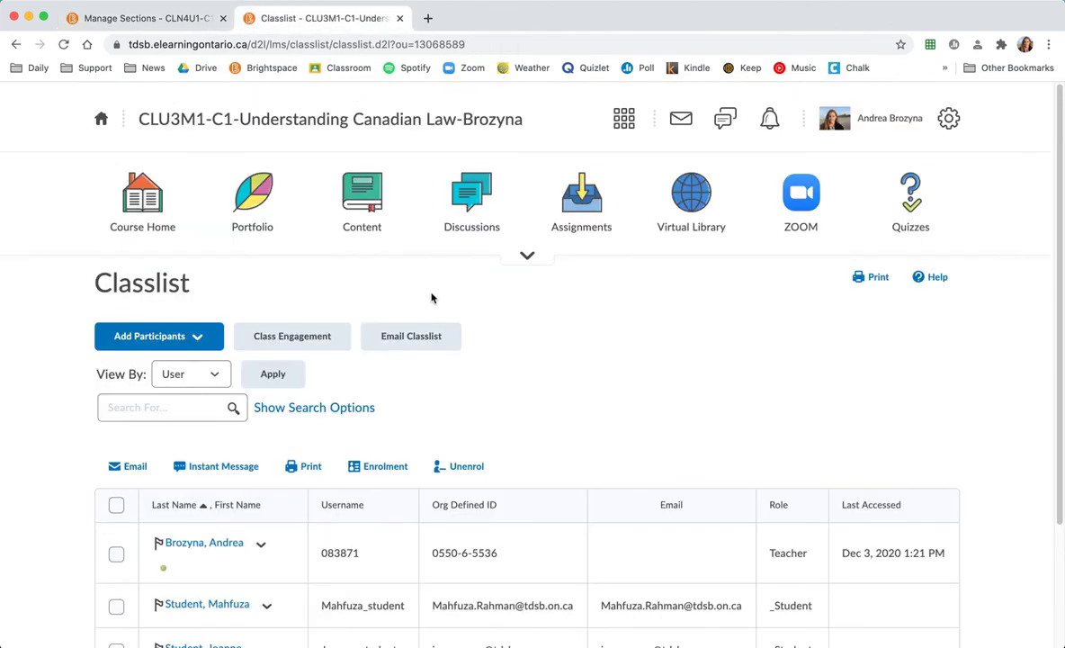
click(379, 120)
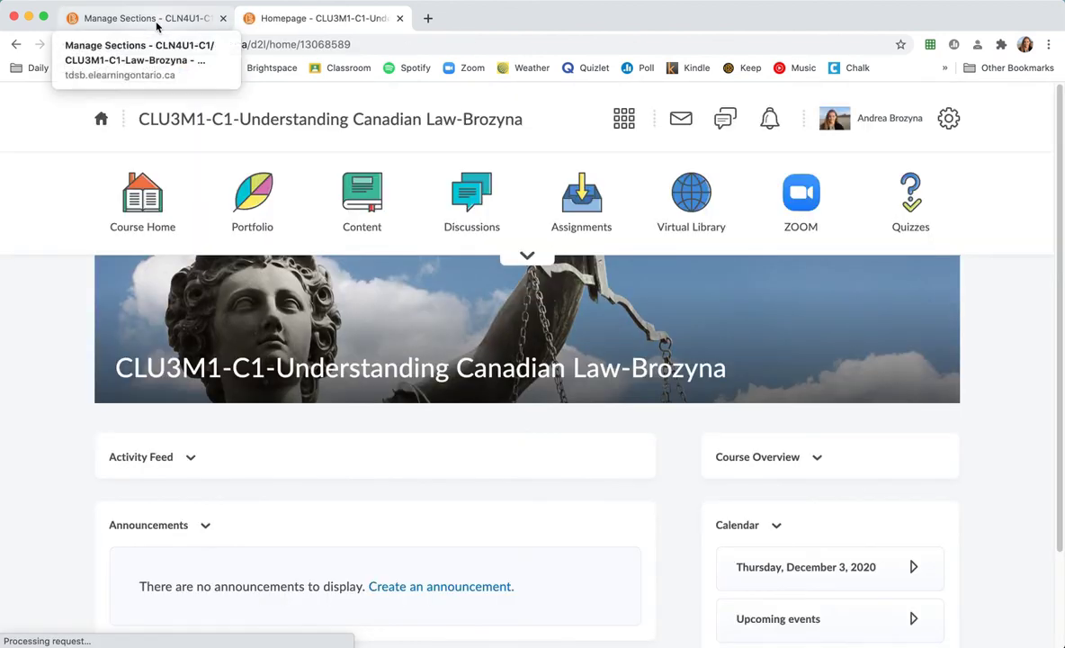
click(156, 26)
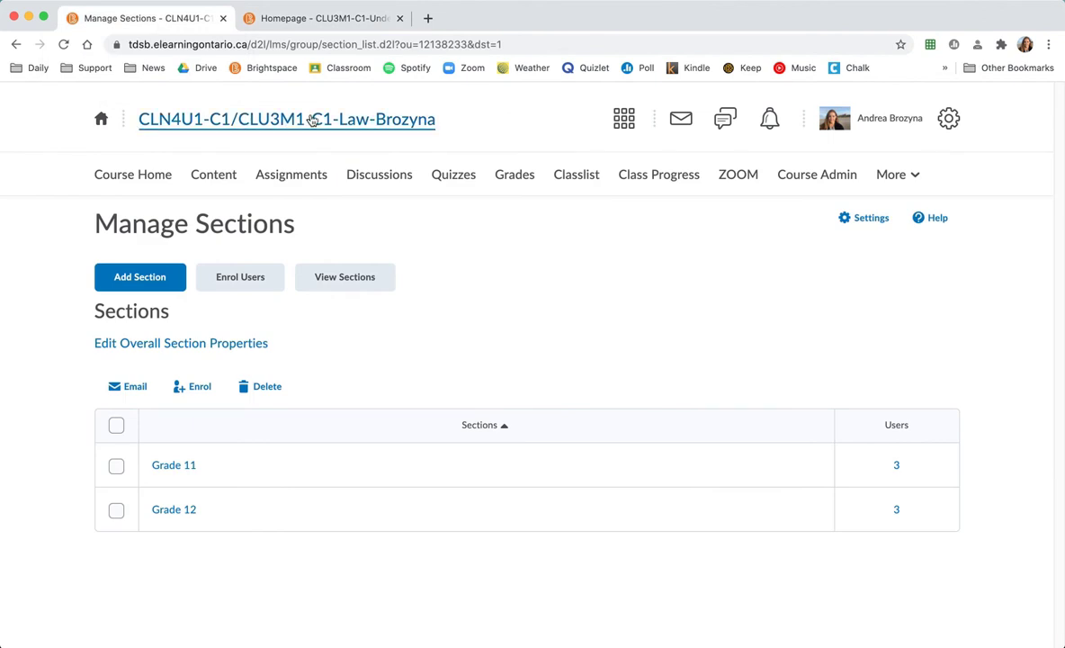
click(625, 124)
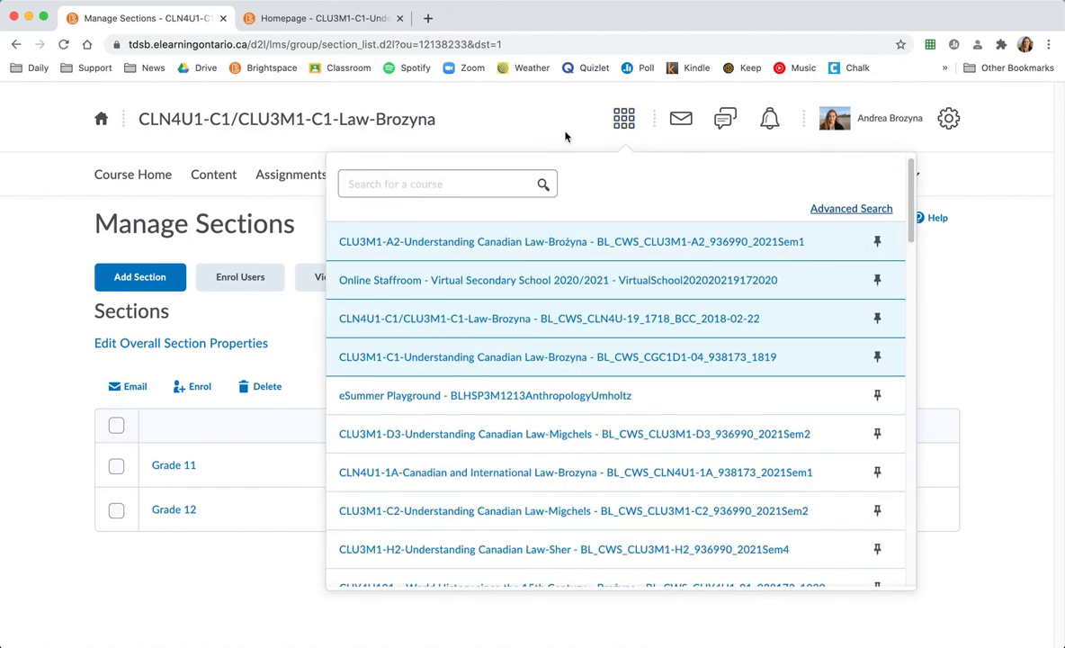
click(495, 132)
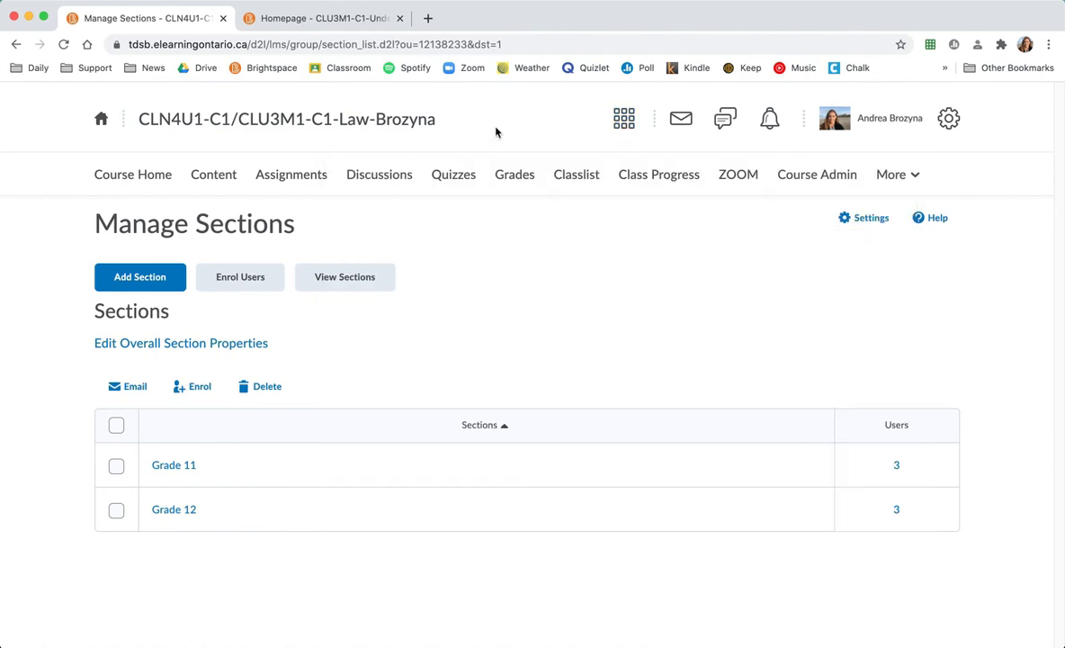
click(350, 124)
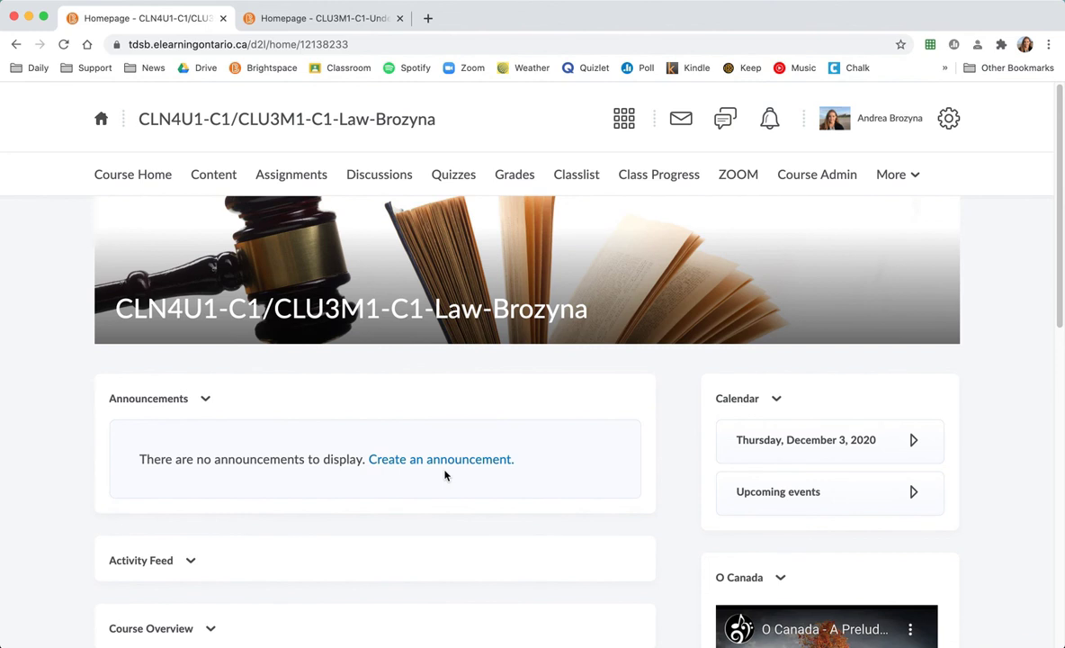
- Start a new announcement and paste the prepared Legal Eagles activity message into Content
click(444, 459)
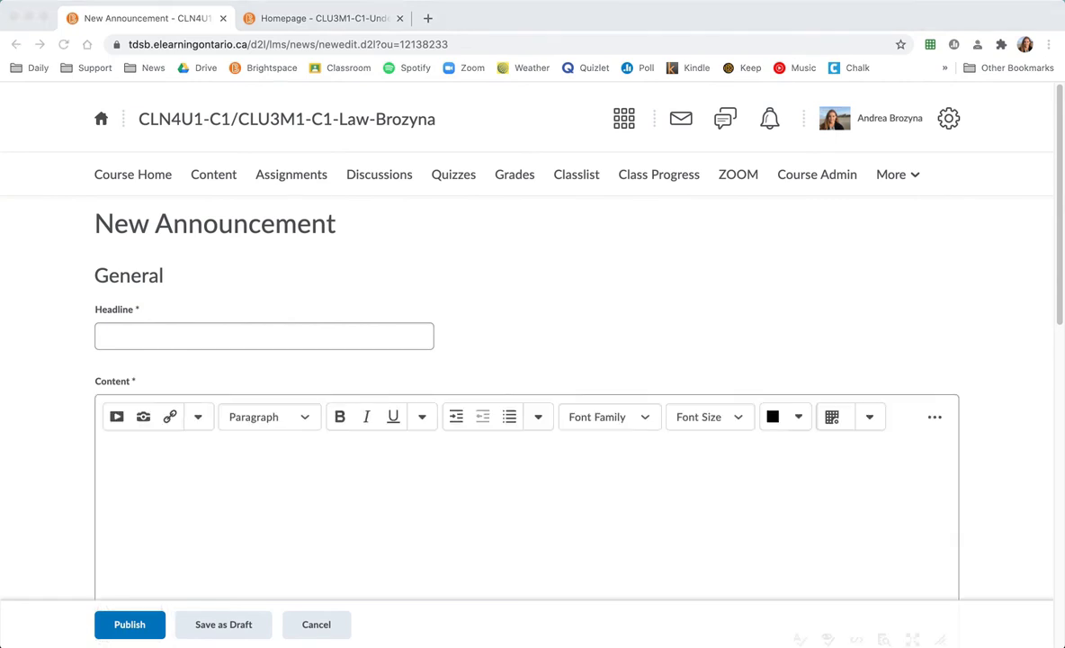
click(139, 450)
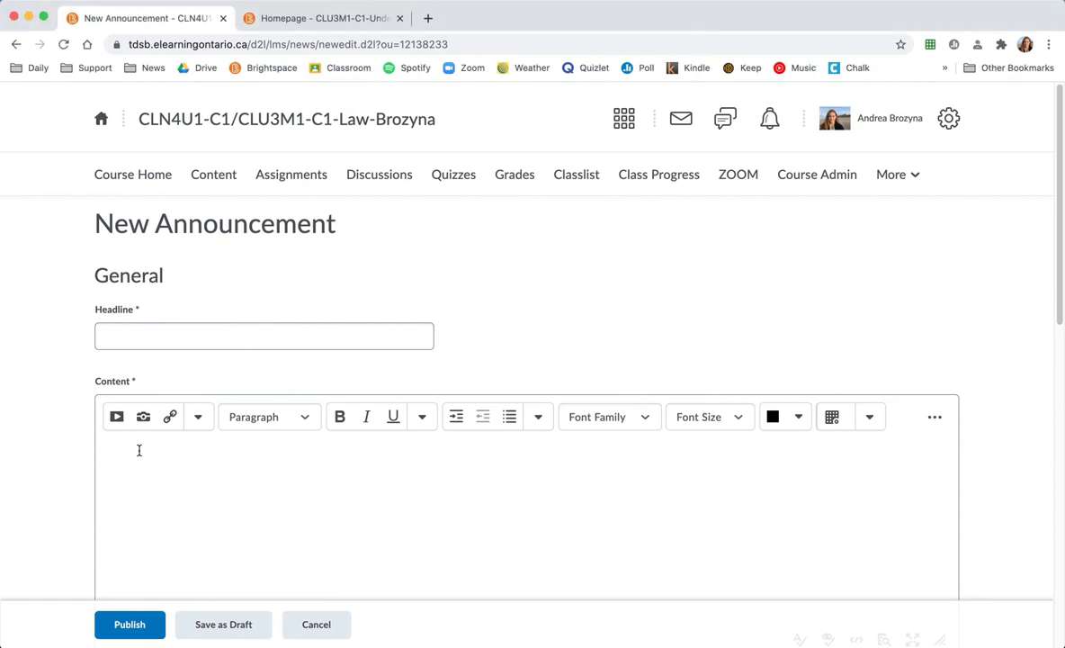
text(No Justice No Peace Activity Hey there Legal Eagles, Today during the asynchronous learning time, you'll be sharing your ideas about the concept of No Justice No Peace in a class Padlet. Complete instructions are embedded in the activity. Looking forward to seeing what you have to say!)
- Move the title line into the Headline as 'No Justice No Peace Activity' and remove the leftover blank line
drag(288, 464, 89, 461)
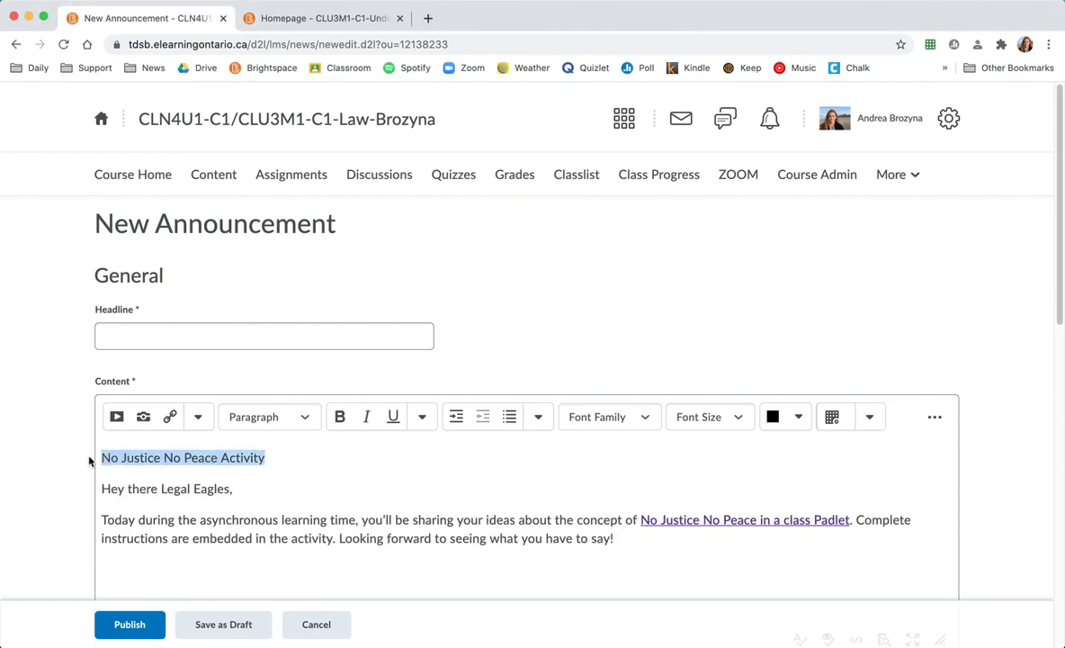
key(super+x)
click(125, 338)
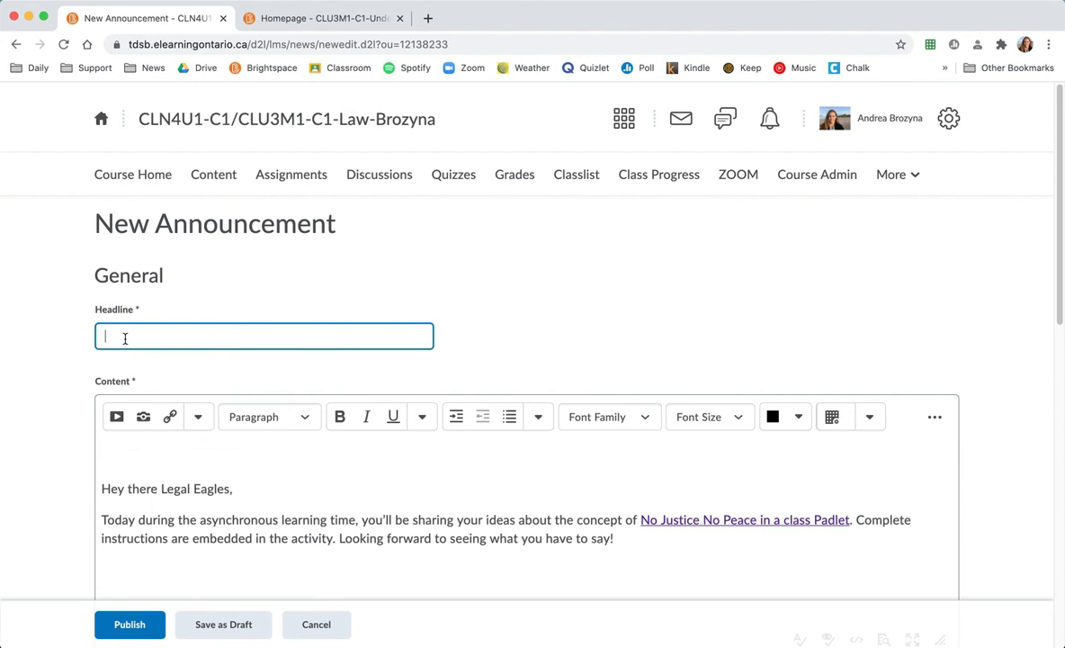
key(super+v)
click(101, 488)
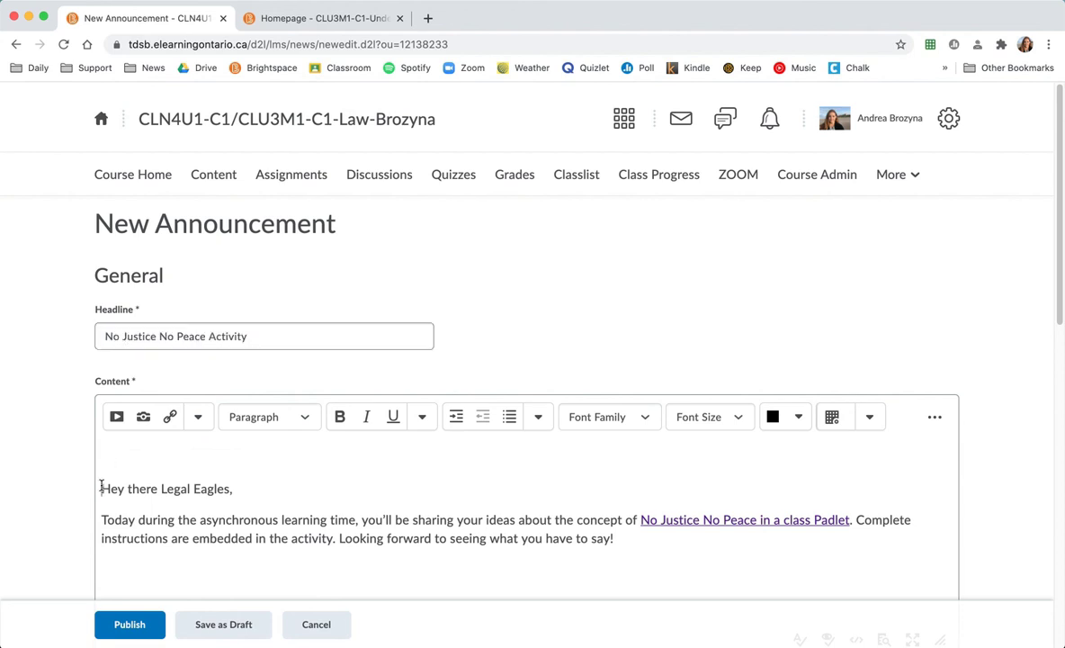
key(BackSpace)
scroll(266, 556, down, 5)
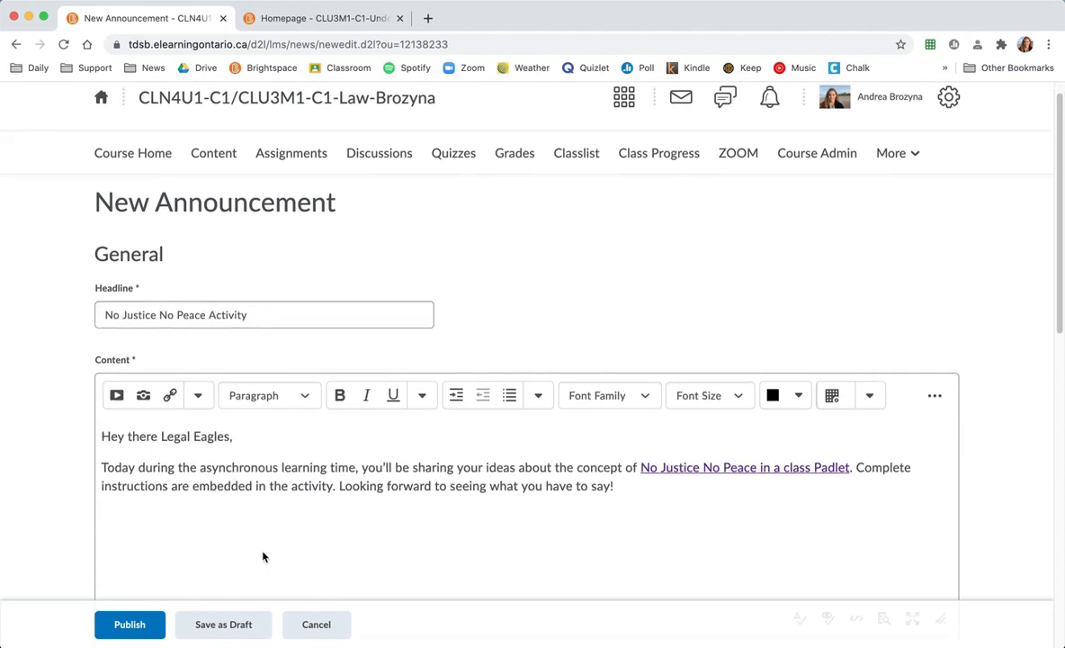
scroll(264, 556, down, 4)
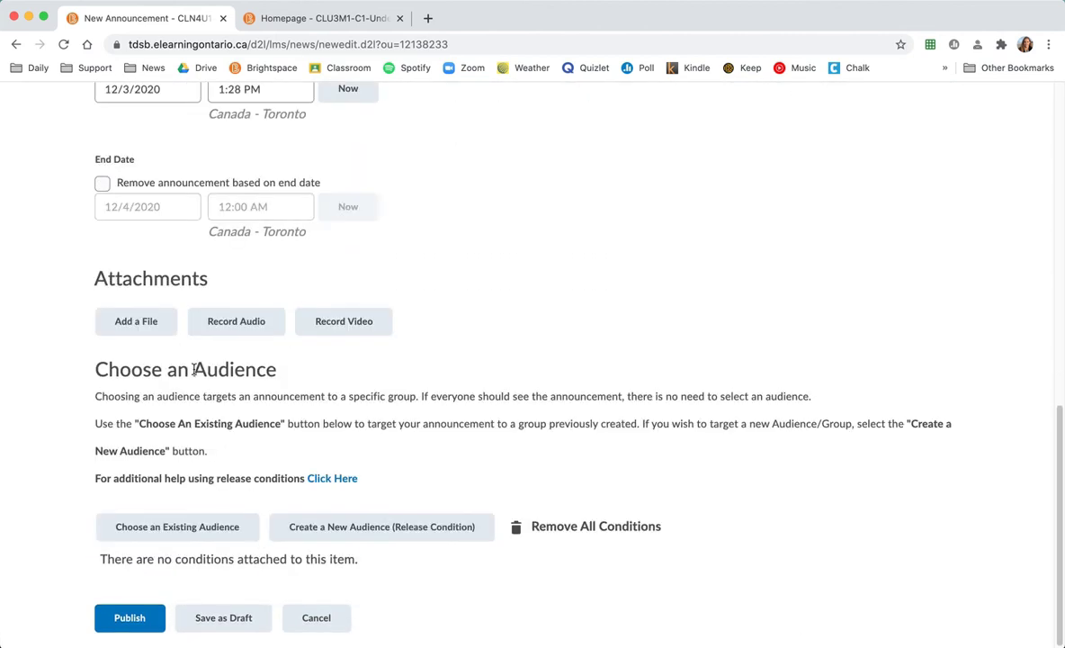
click(335, 533)
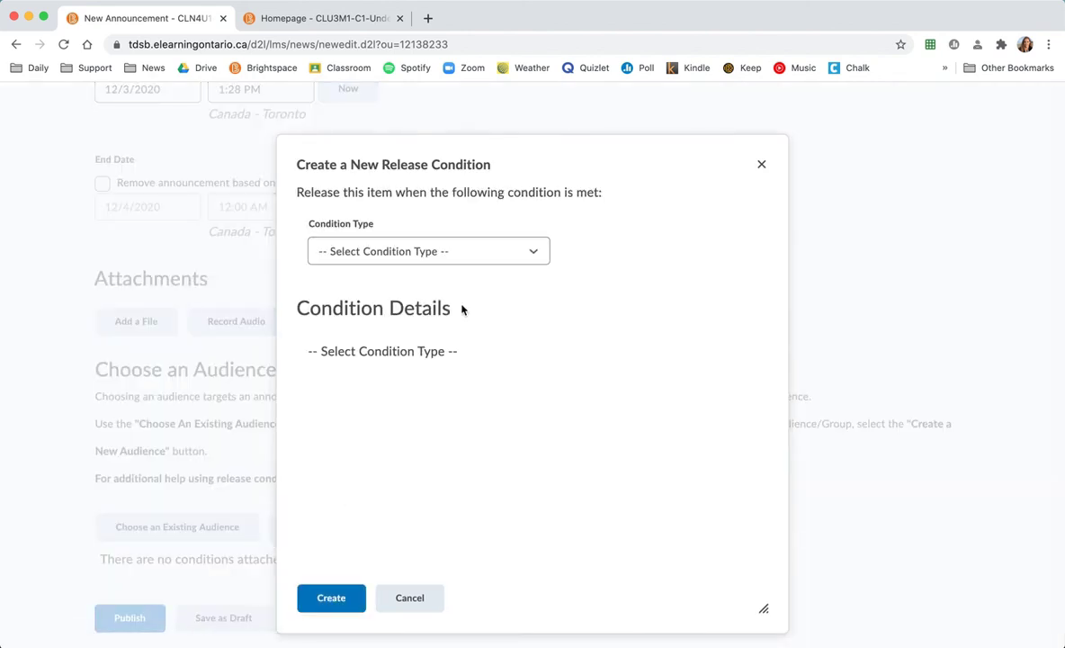
- Add a Section Enrolment release condition for Grade 11, then publish the announcement
click(533, 255)
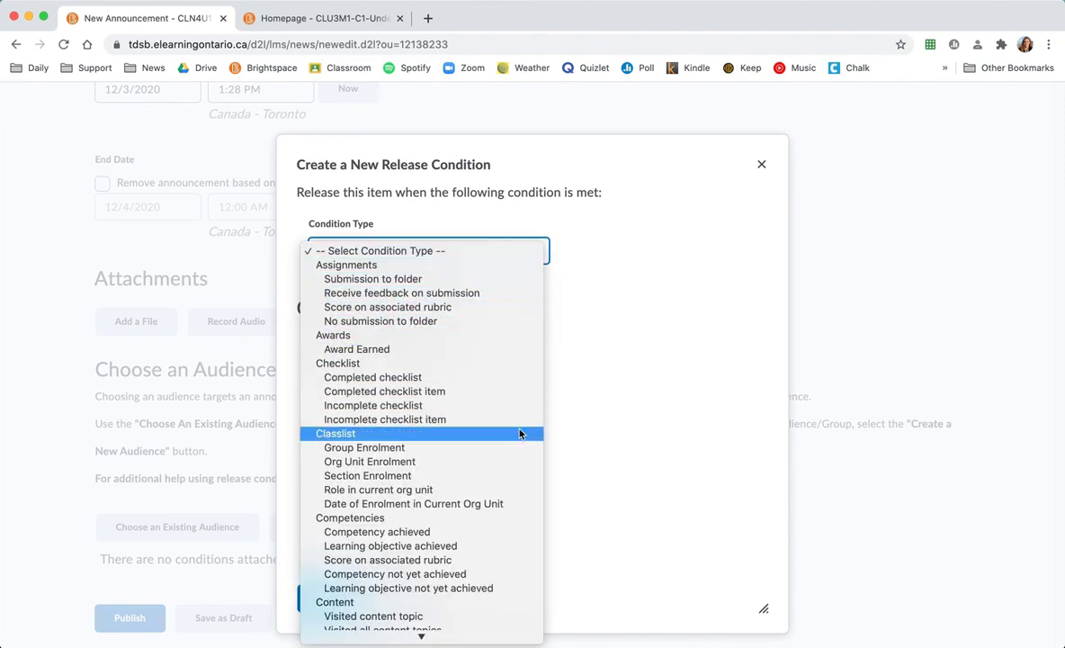
click(508, 479)
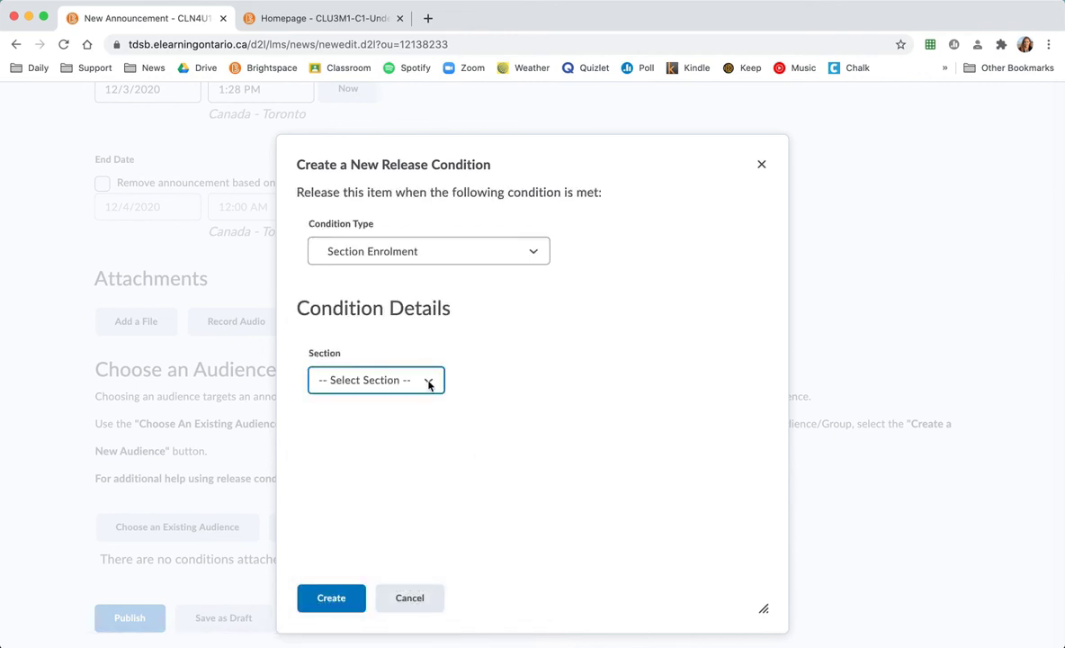
click(429, 384)
click(430, 392)
click(327, 599)
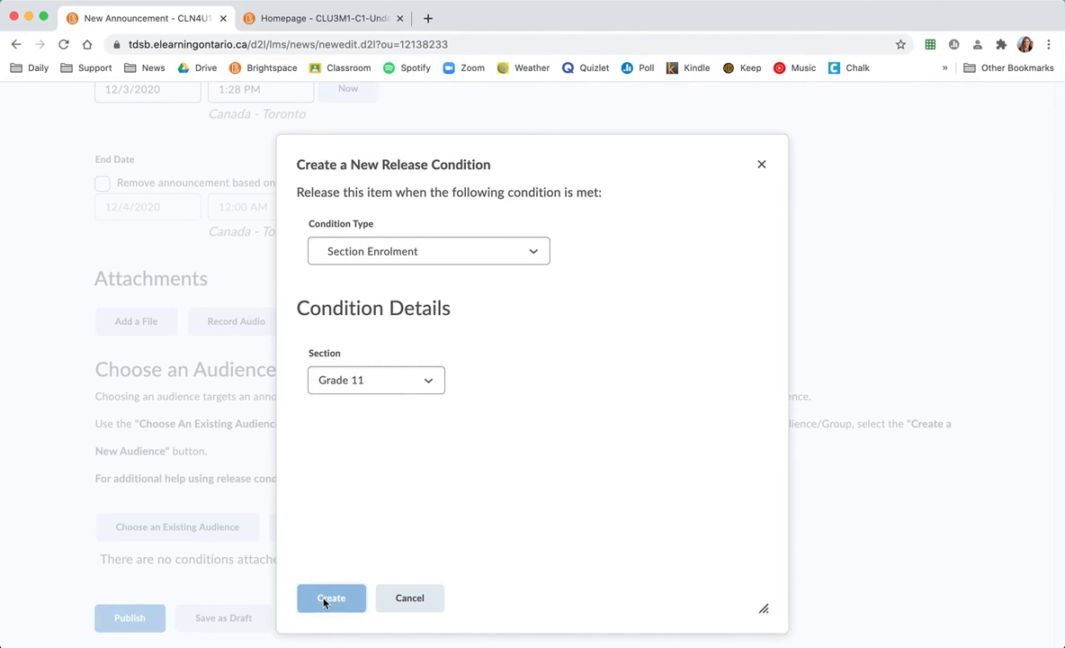
scroll(343, 562, down, 2)
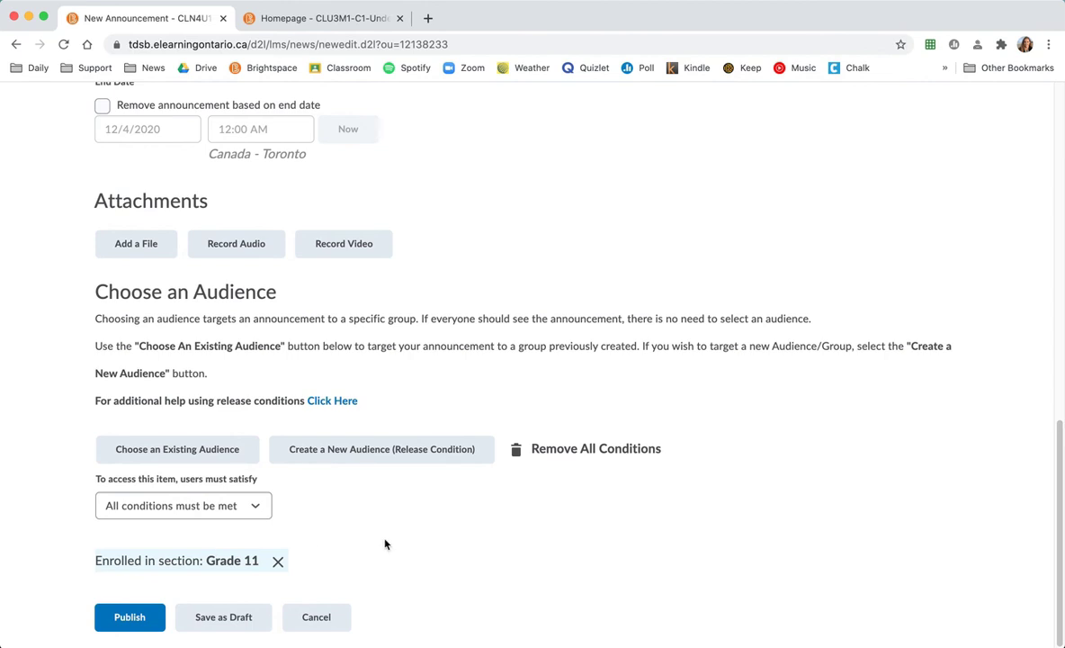
click(131, 619)
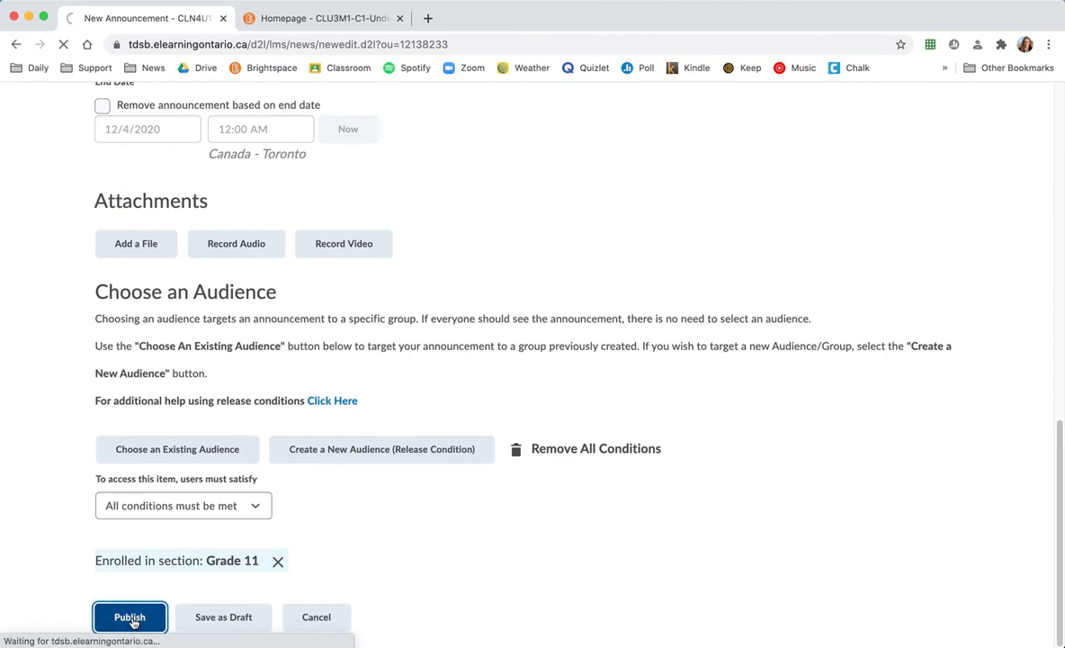